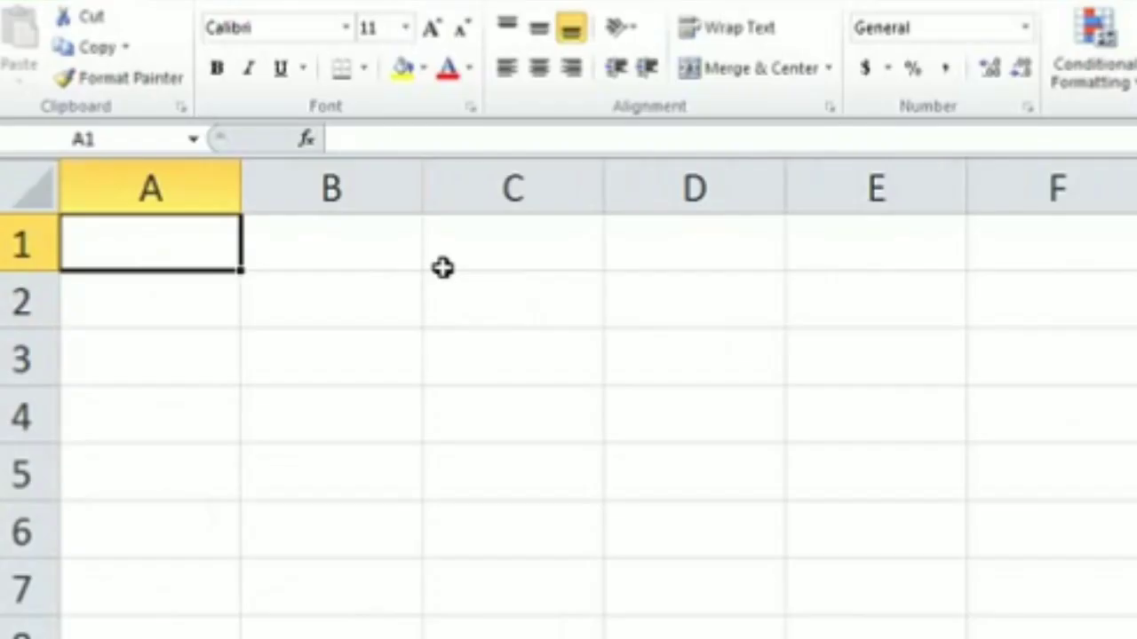
- Enter the headers S.NO in A1, EMP NAME in B1 and EMP SALARY in C1
text(S)
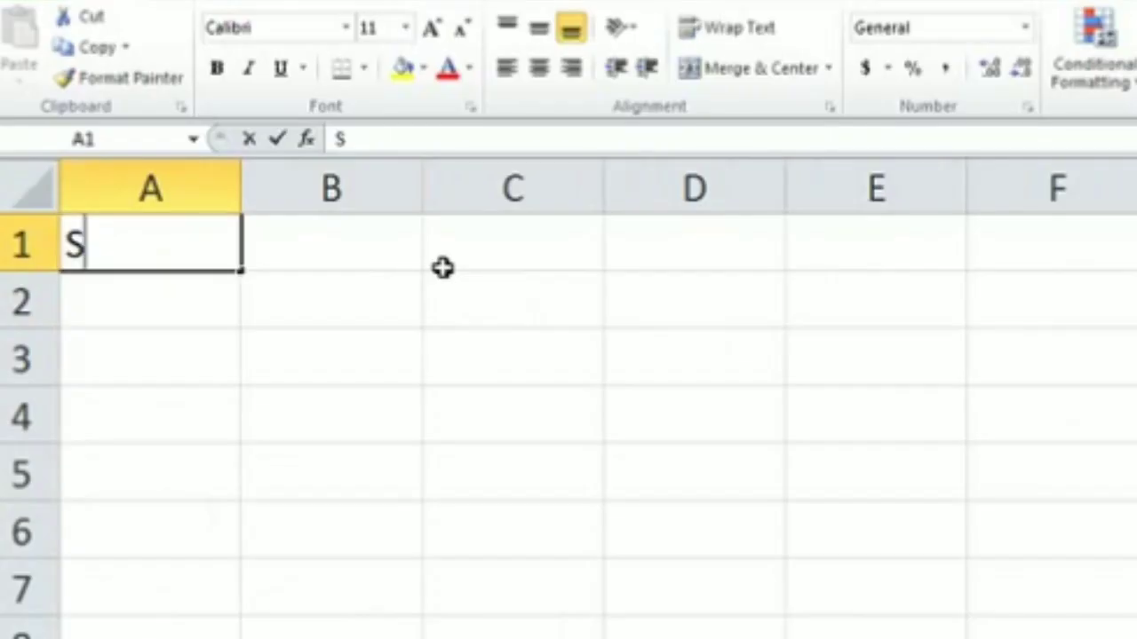
text(.NO)
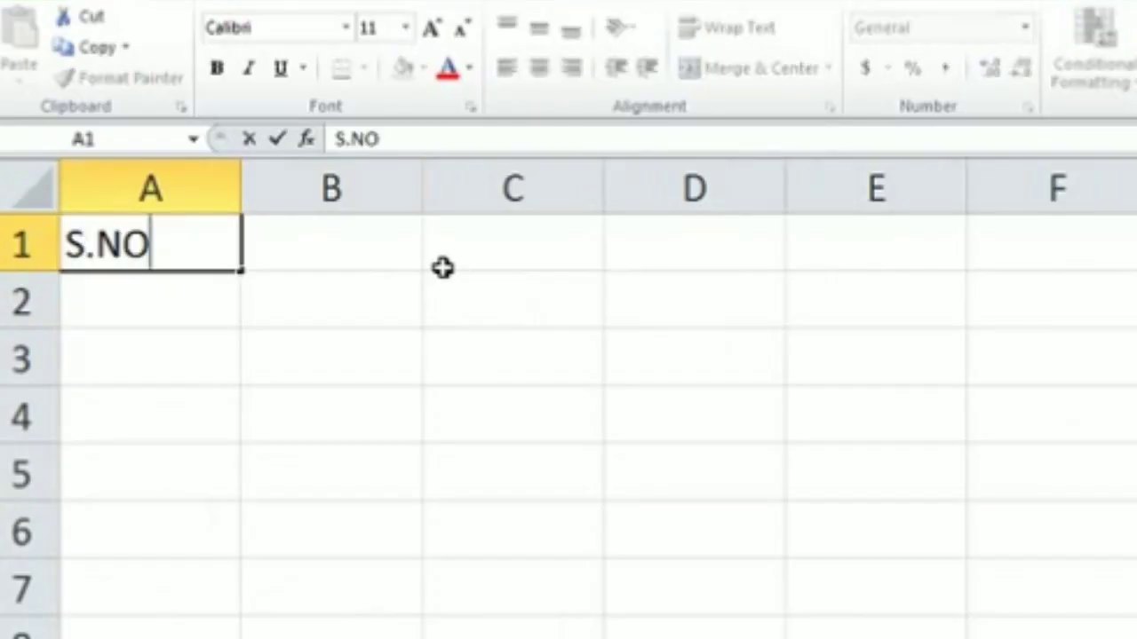
key(Tab)
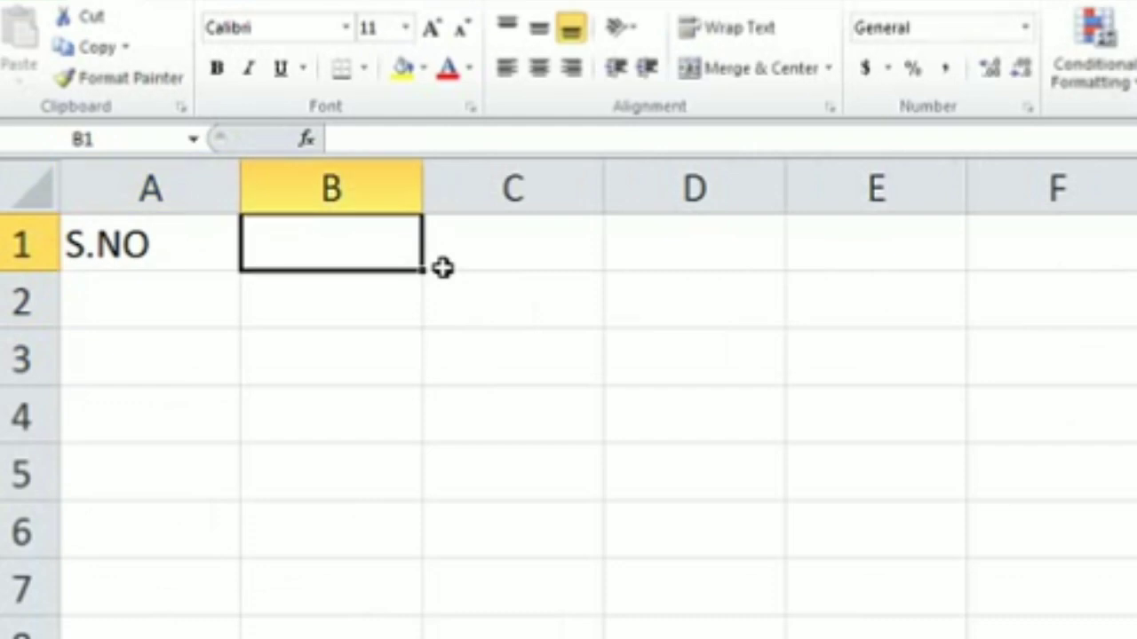
text(EN)
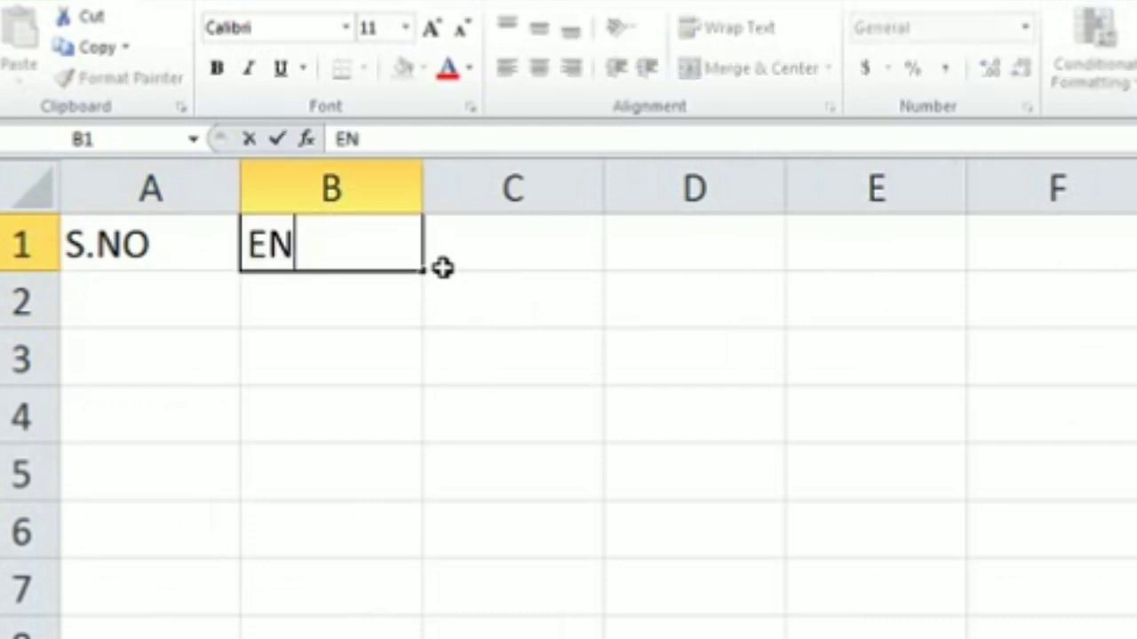
key(BackSpace)
text(MP NAM)
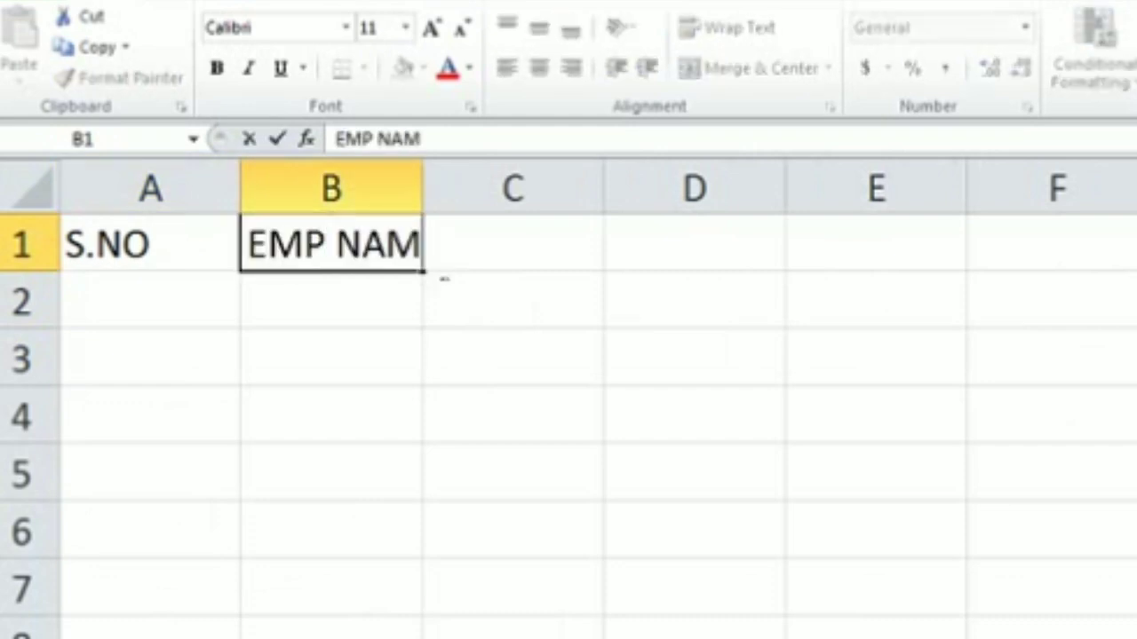
text(E)
click(444, 266)
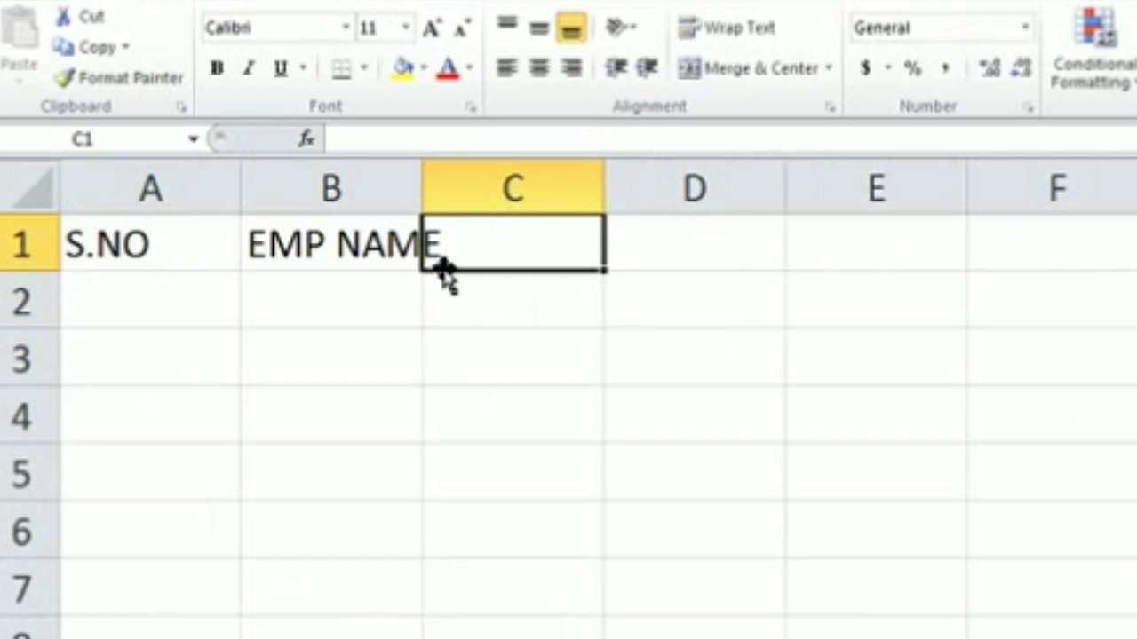
text(EMP SA)
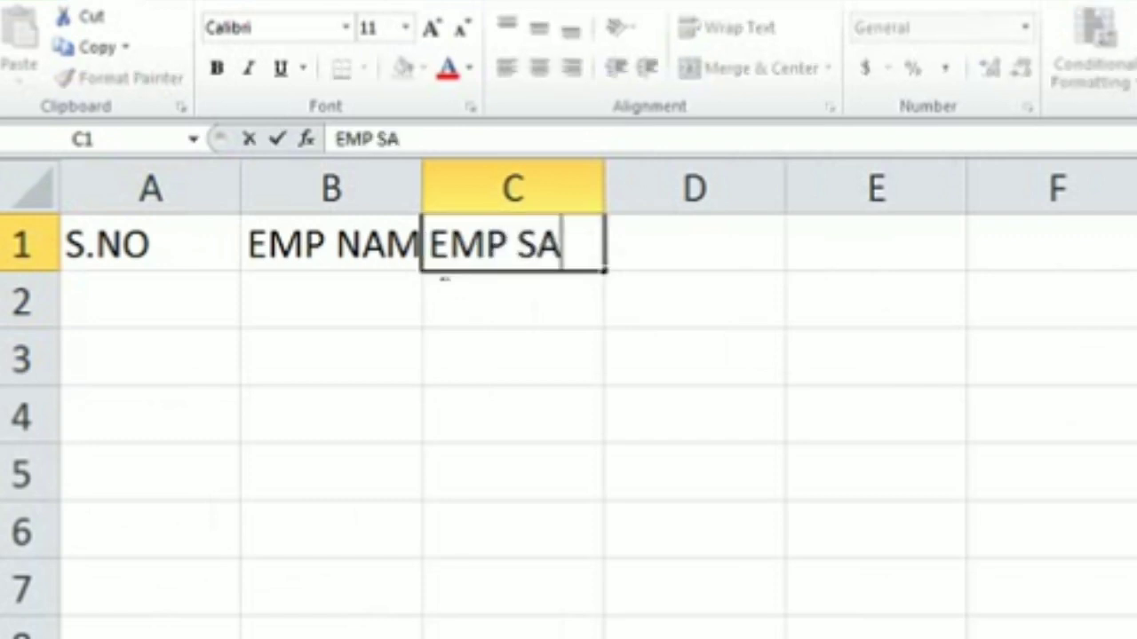
text(LARY)
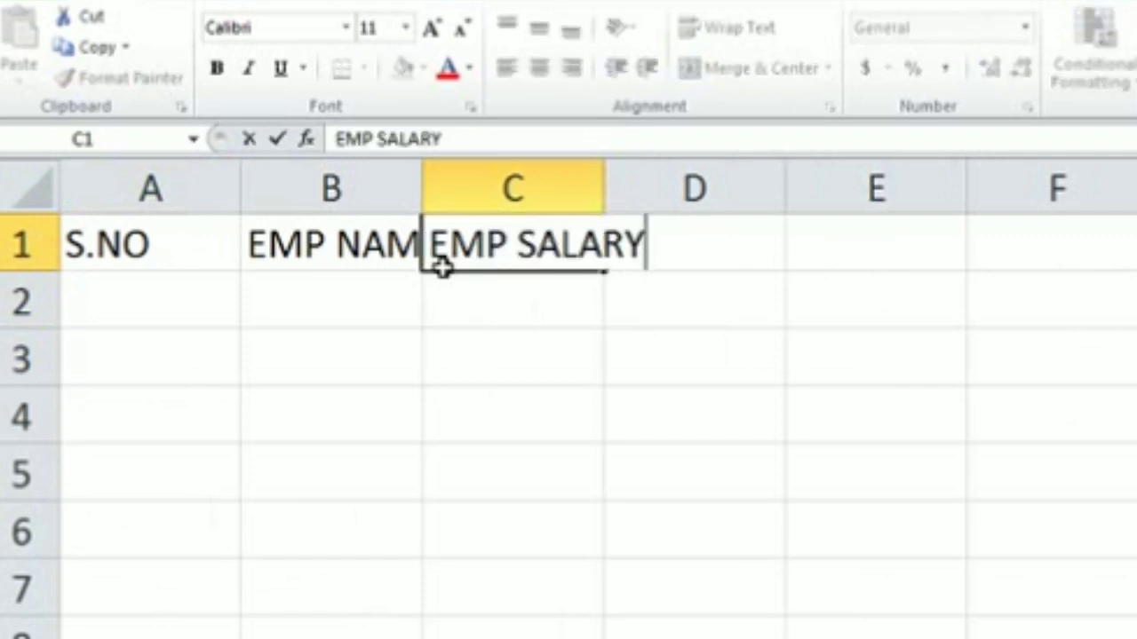
key(Return)
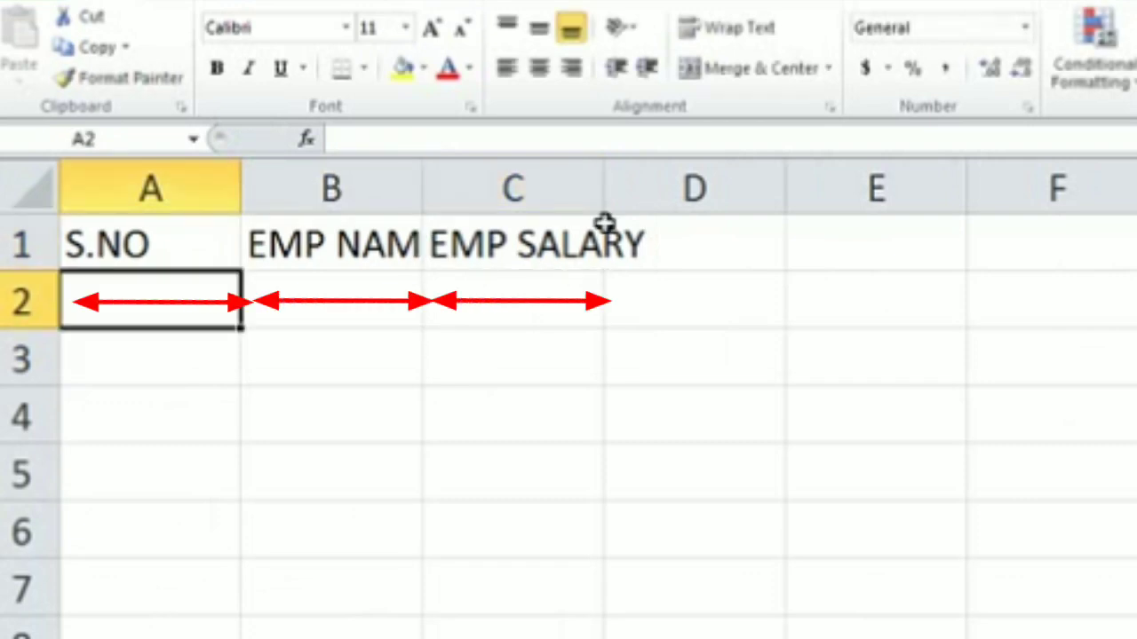
- Narrow column A to fit S.NO and widen column C so EMP SALARY fits
click(350, 338)
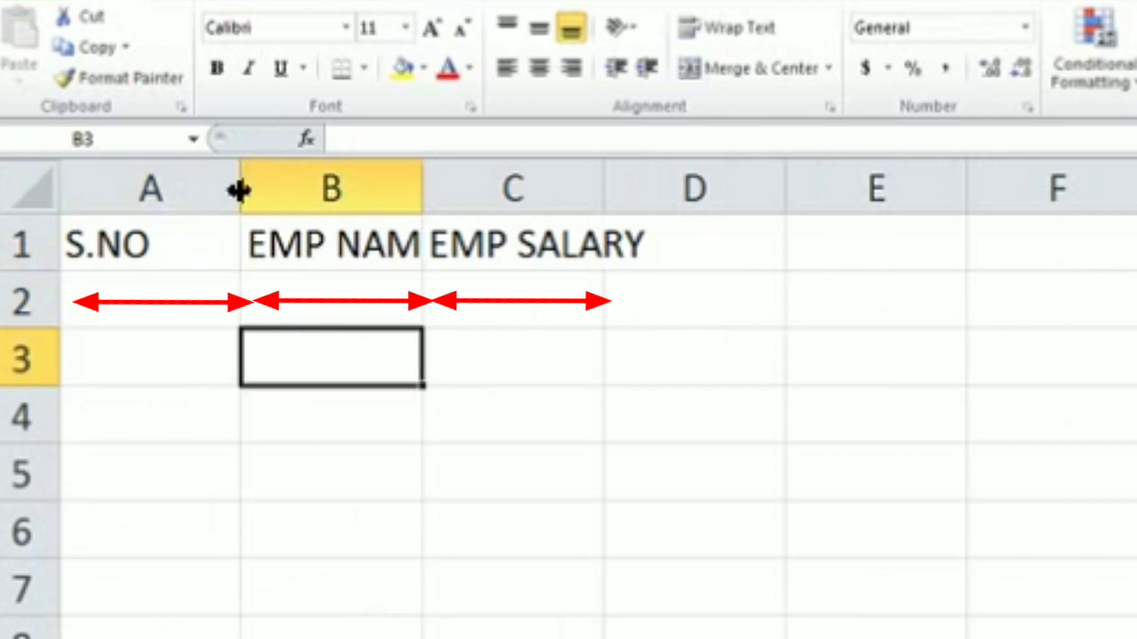
drag(239, 189, 165, 189)
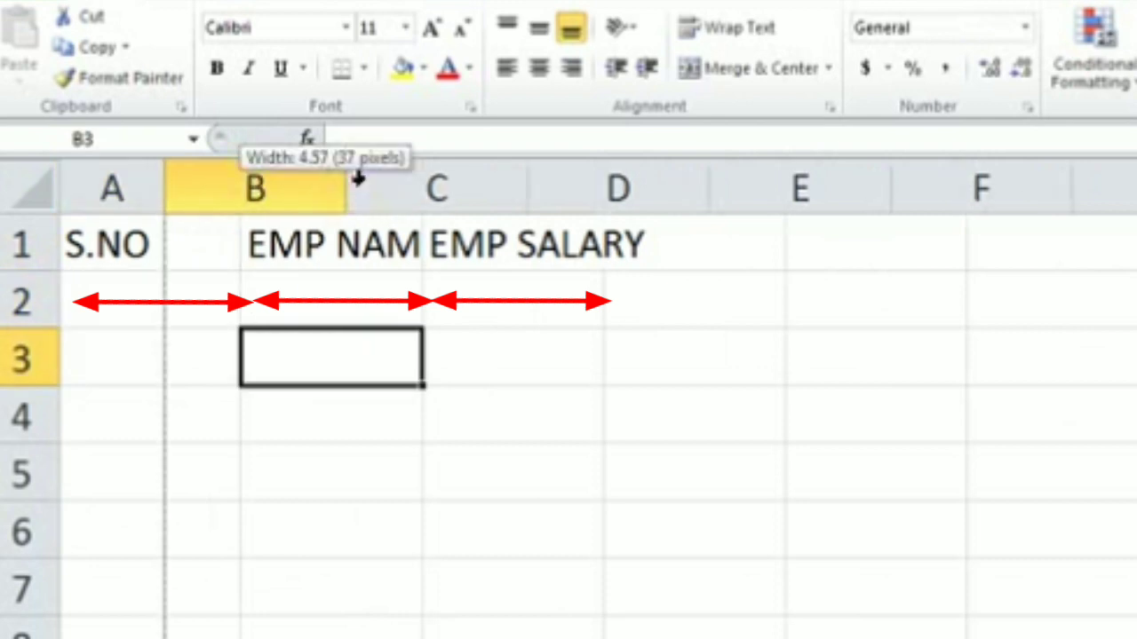
drag(357, 178, 393, 189)
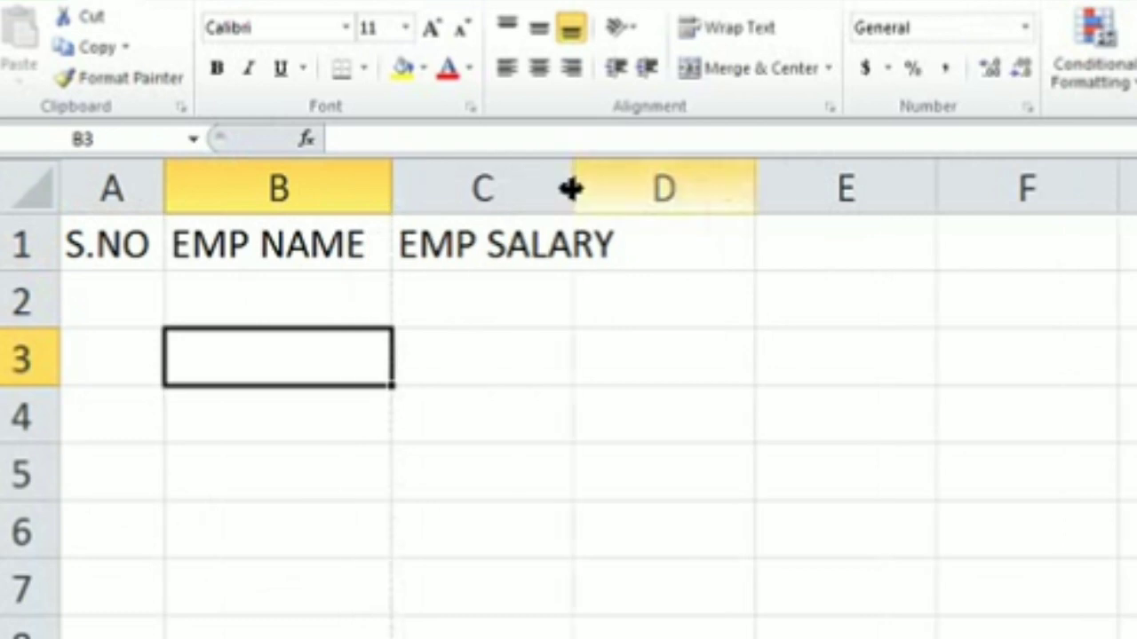
drag(571, 188, 637, 188)
- Widen column B to 11.71 so the EMP NAME header fits fully
click(519, 284)
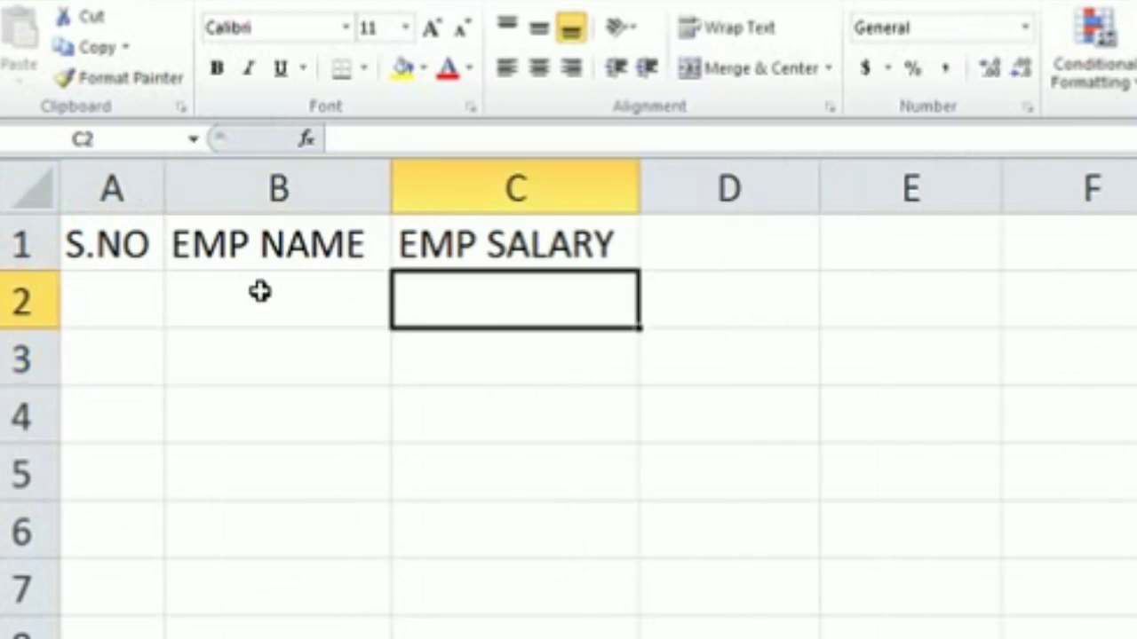
click(223, 297)
click(550, 339)
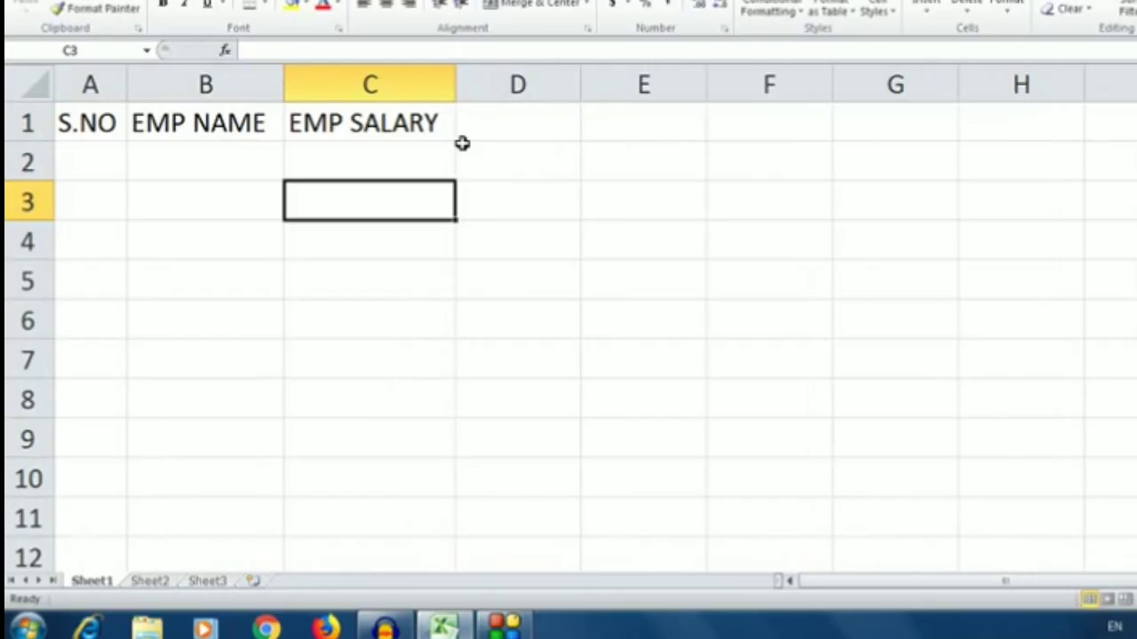
key(Up)
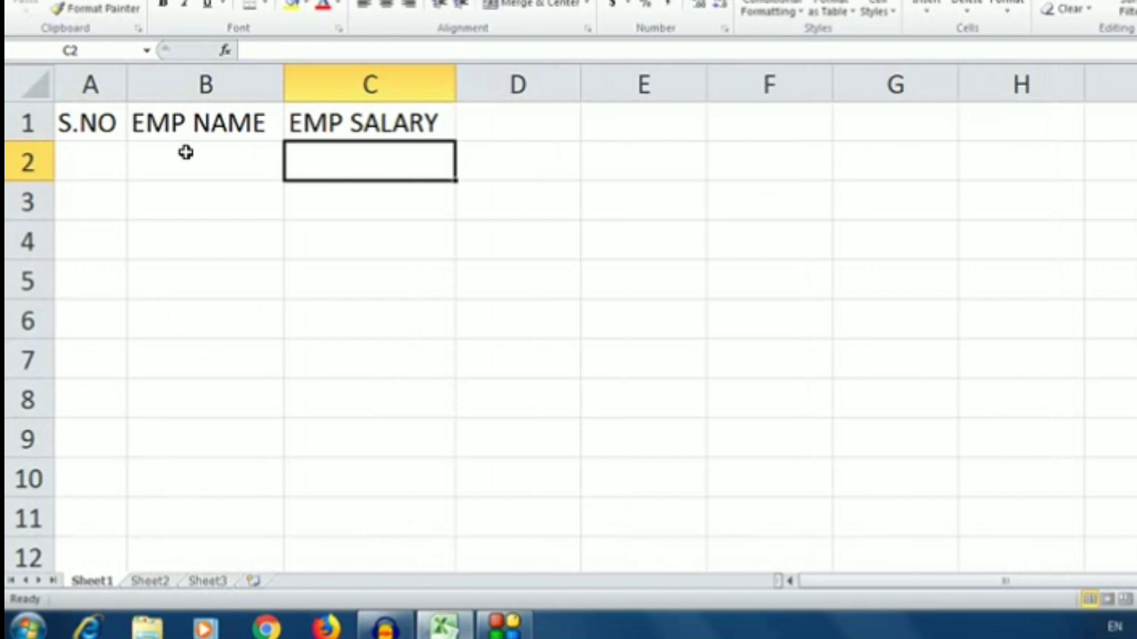
key(Left)
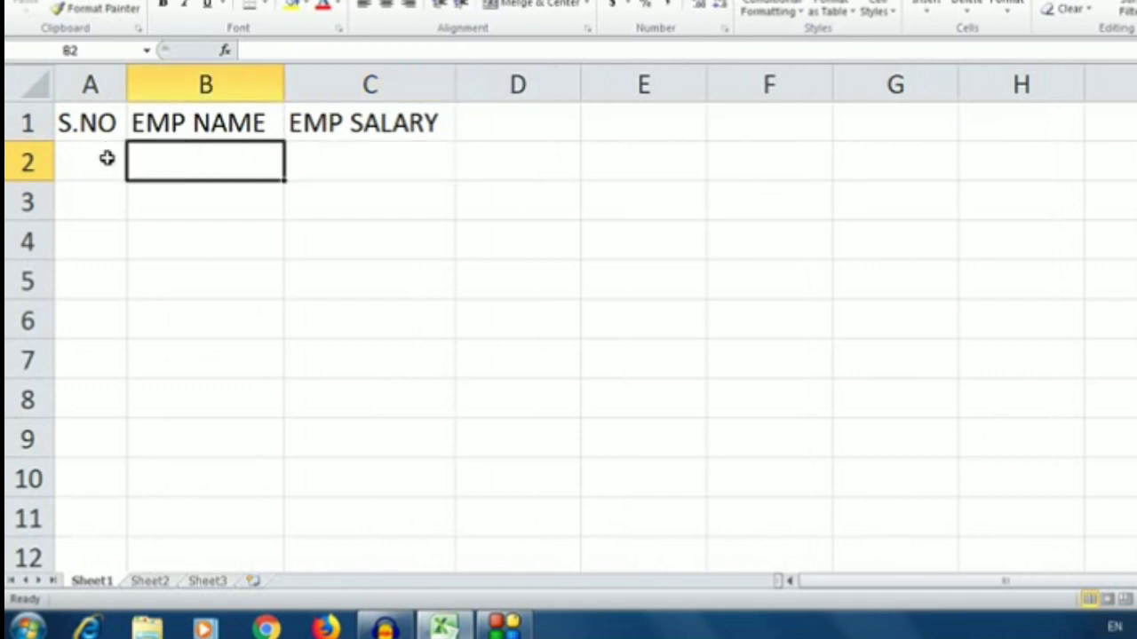
key(Left)
click(188, 162)
drag(284, 84, 297, 85)
click(257, 220)
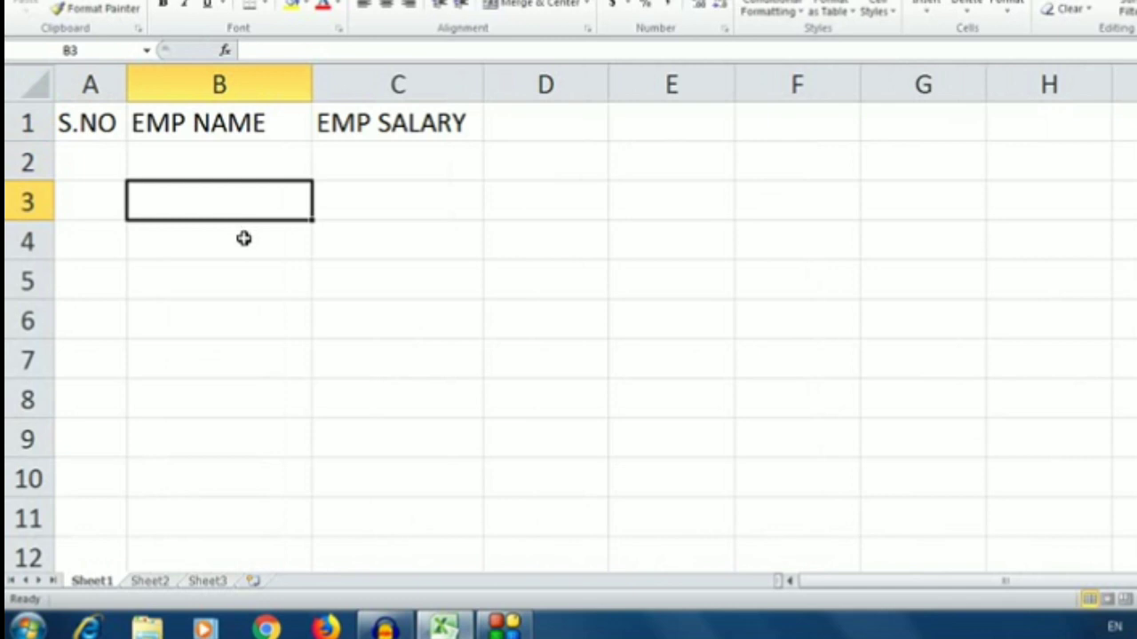
click(246, 160)
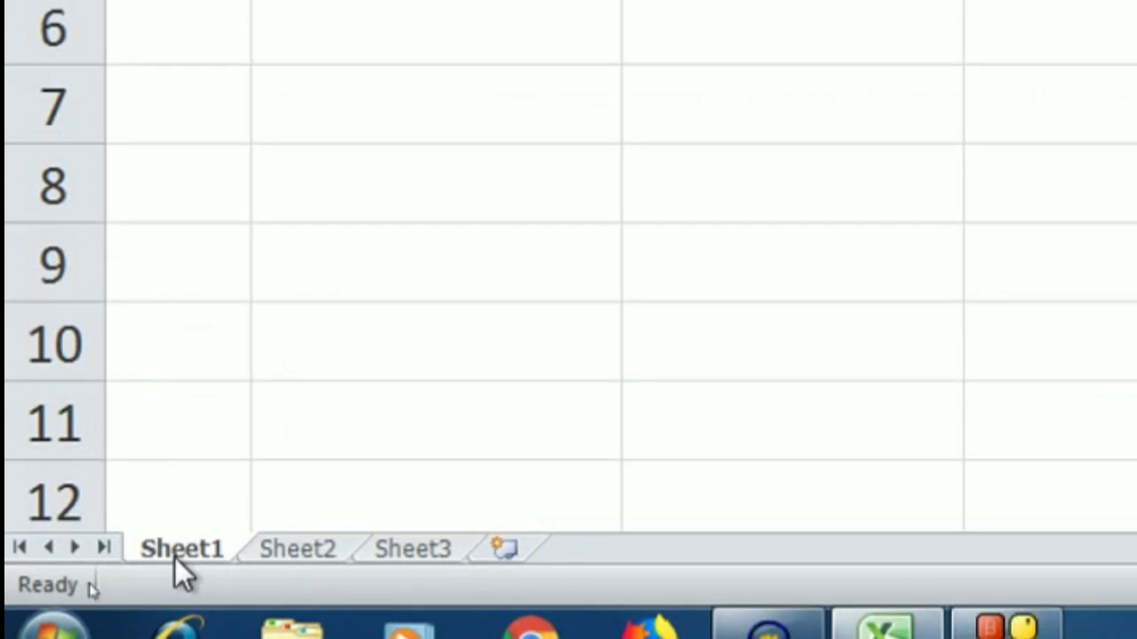
- Open Sheet1's code window in the VBA editor from its sheet tab
right_click(175, 553)
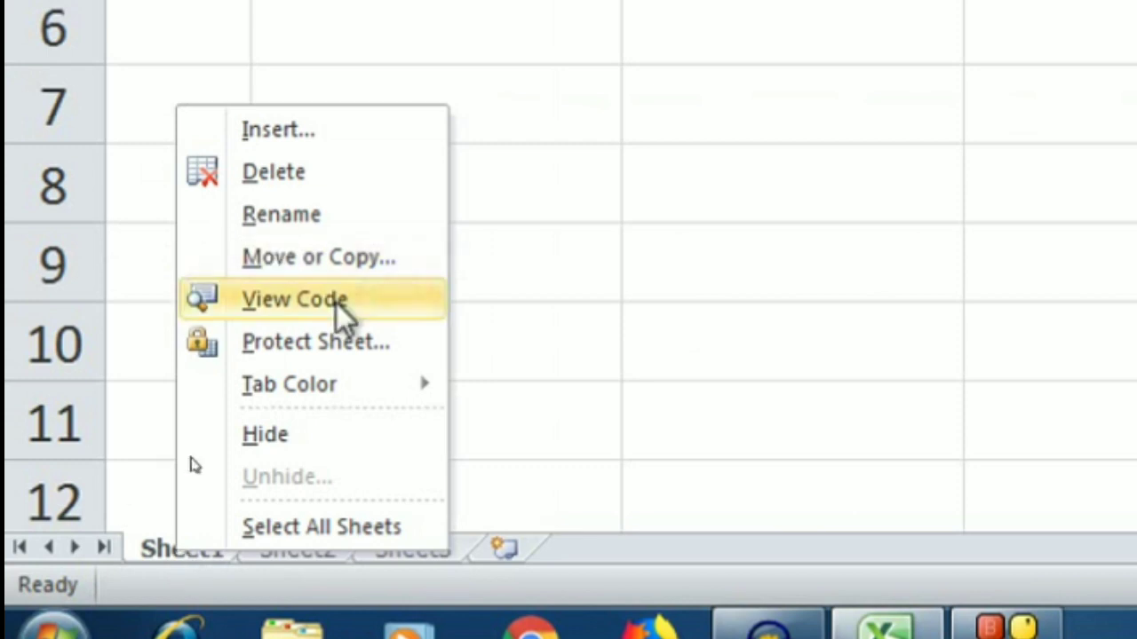
click(384, 304)
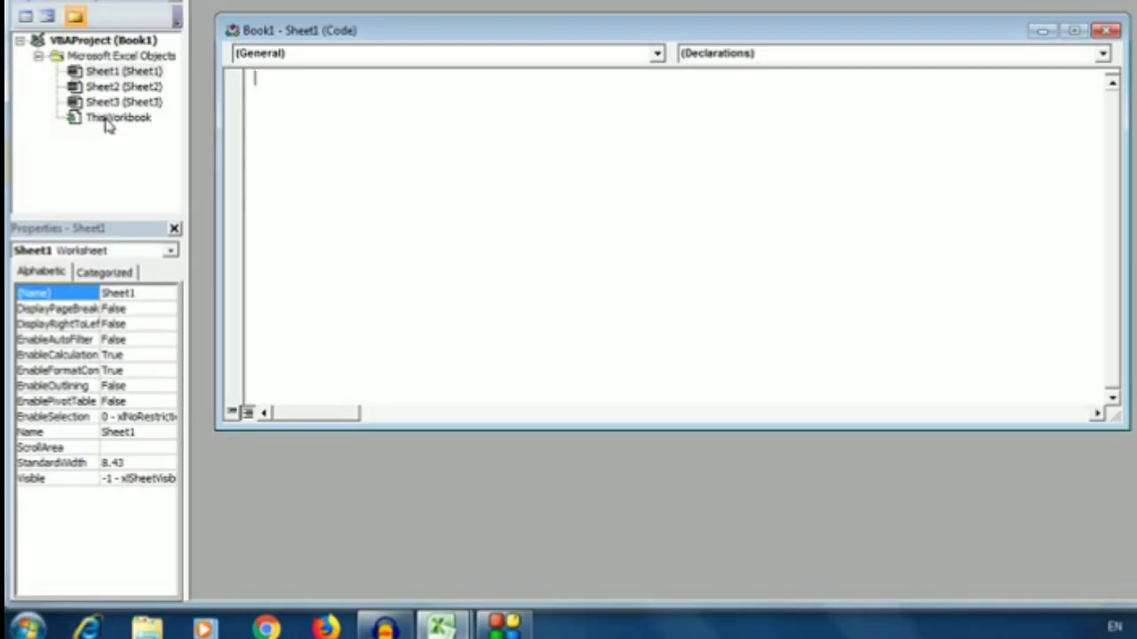
click(108, 123)
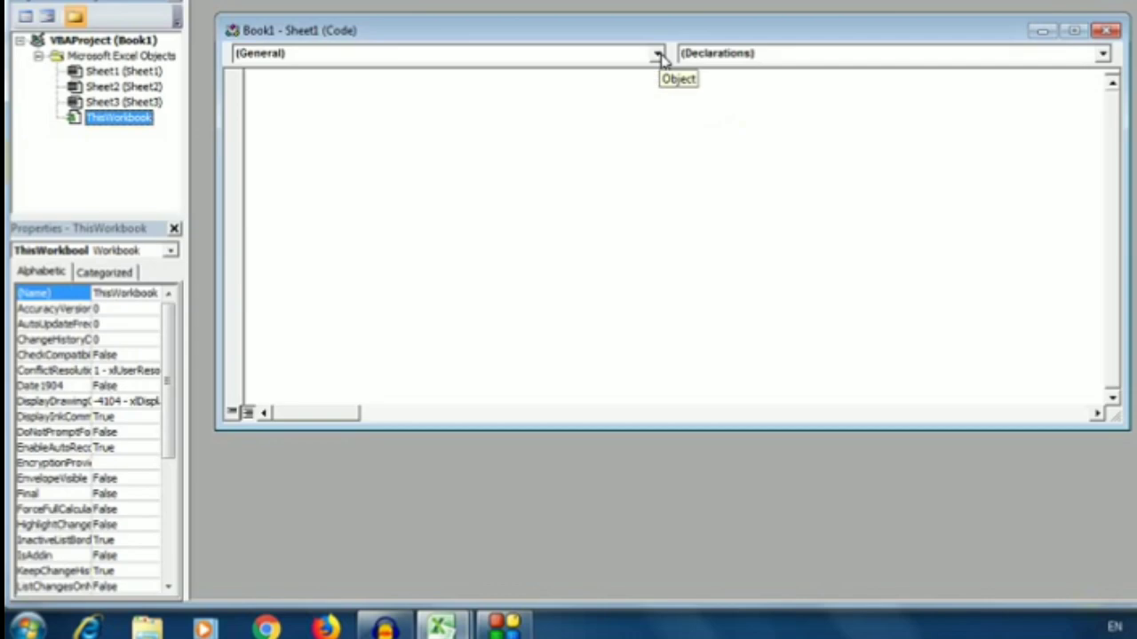
- Insert an empty Worksheet_SelectionChange(ByVal Target As Range) procedure into Sheet1's code
click(657, 55)
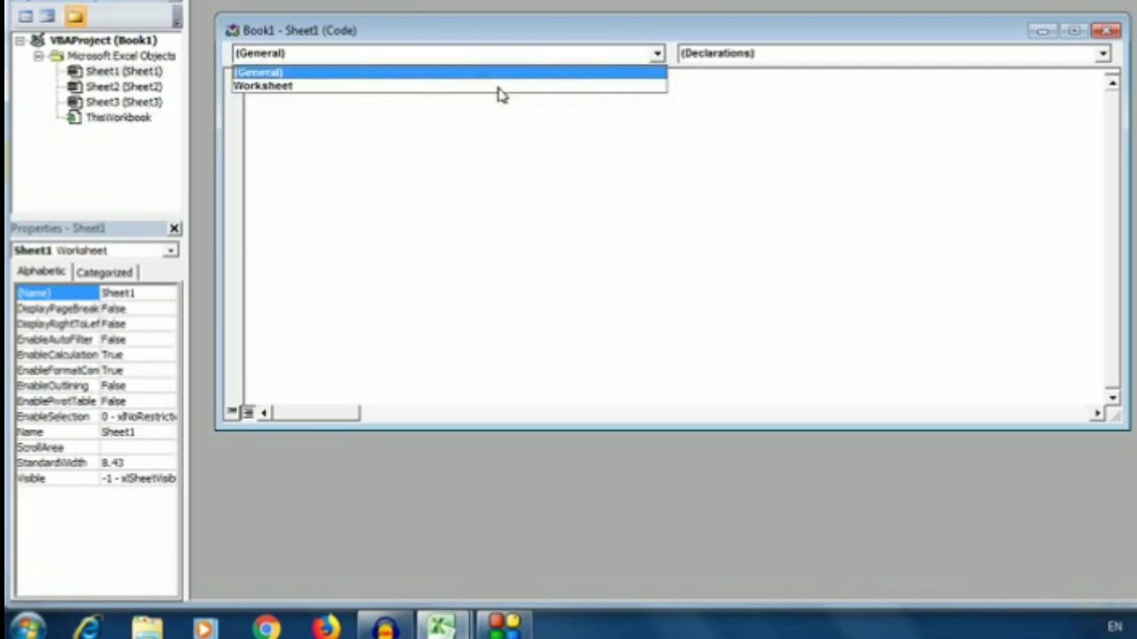
click(419, 84)
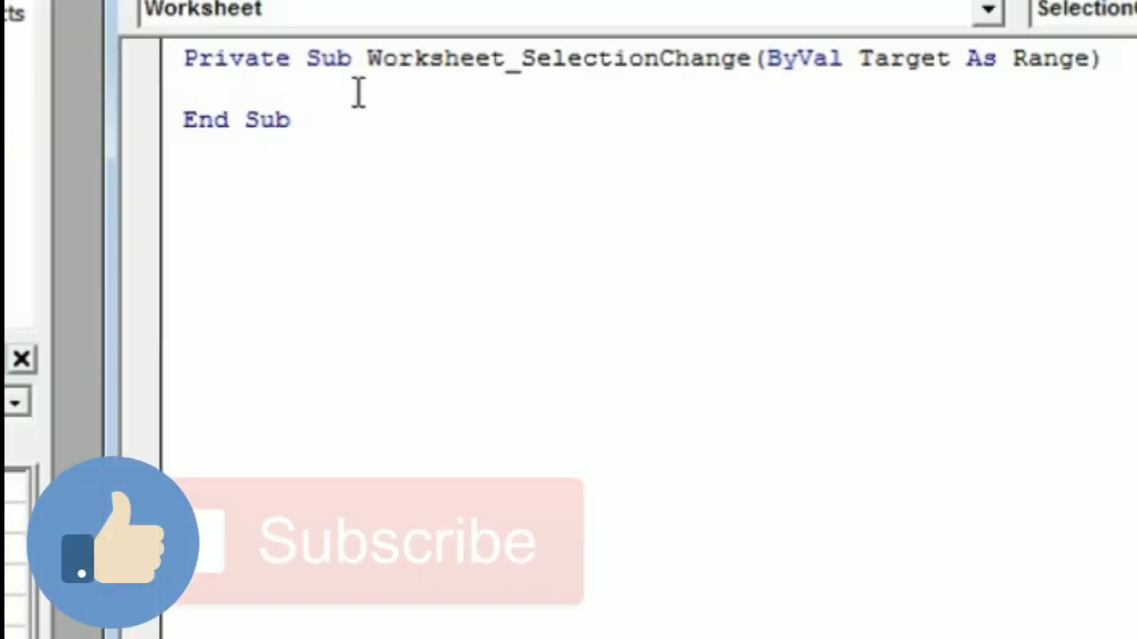
- Write the line Cells.EntireColumn.AutoFit inside Worksheet_SelectionChange
text(CEL)
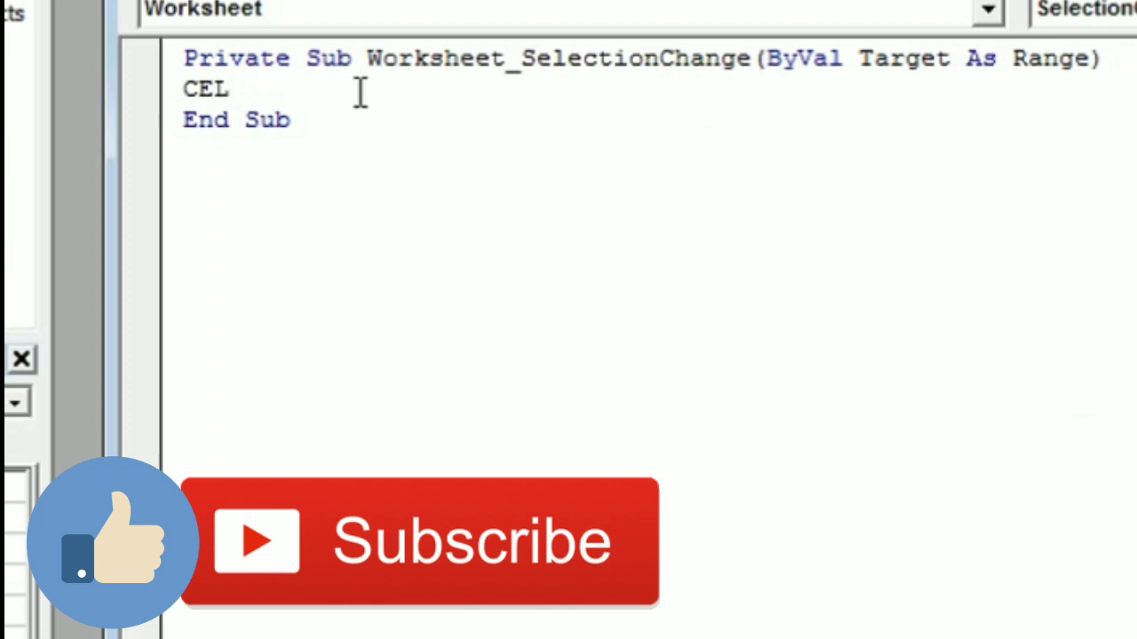
text(LS)
text(.)
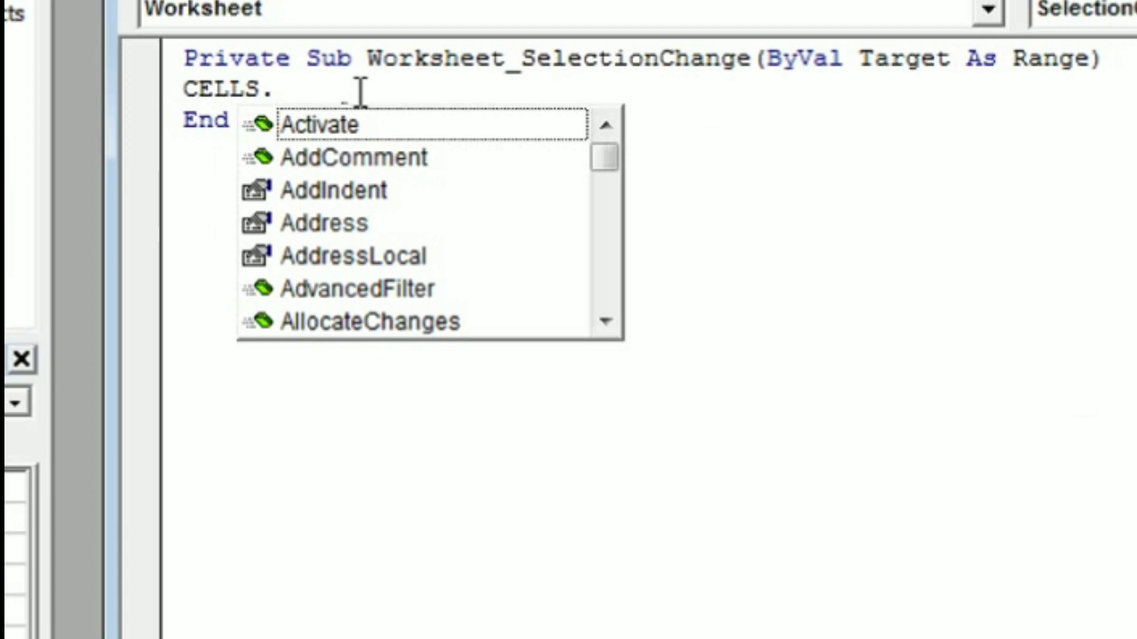
text(ENT)
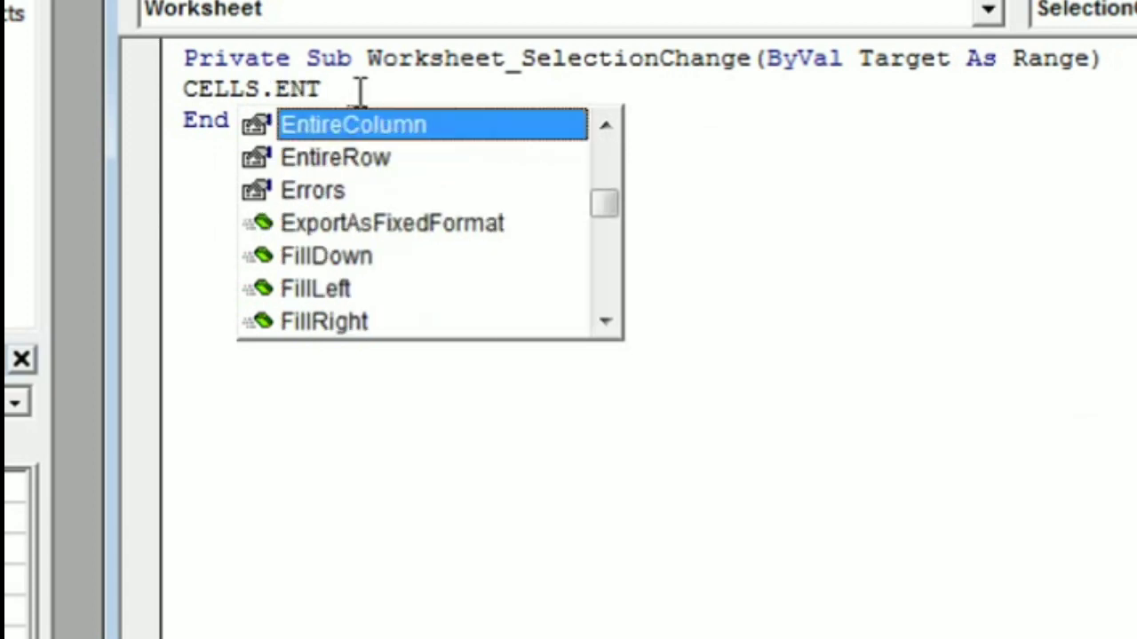
double_click(441, 129)
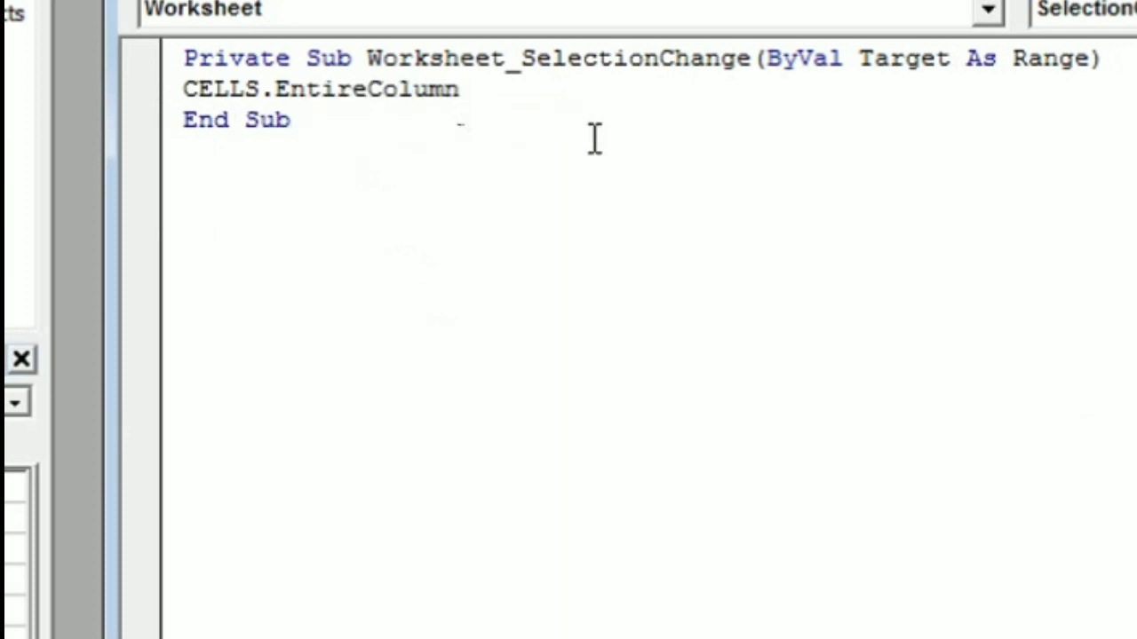
text(.)
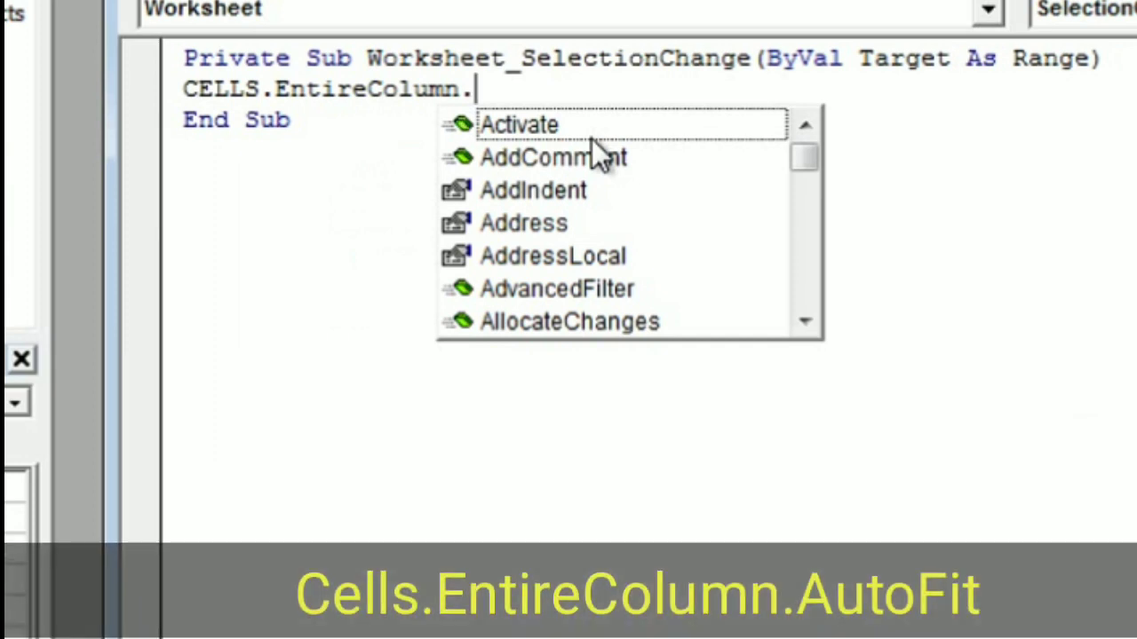
text(aut)
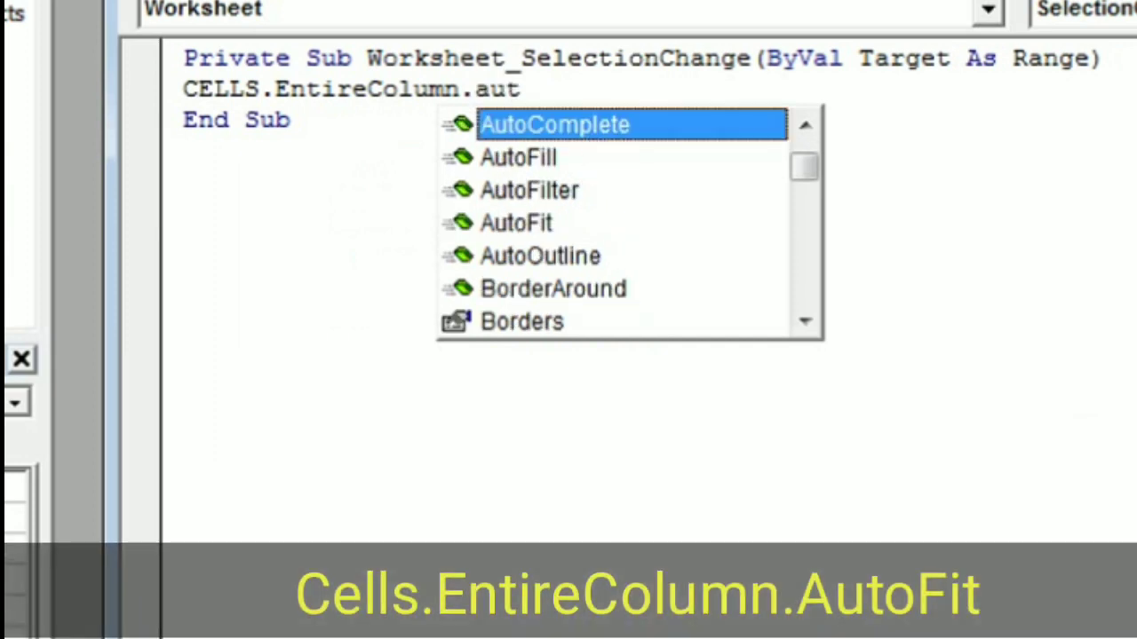
text(o)
click(649, 224)
double_click(650, 224)
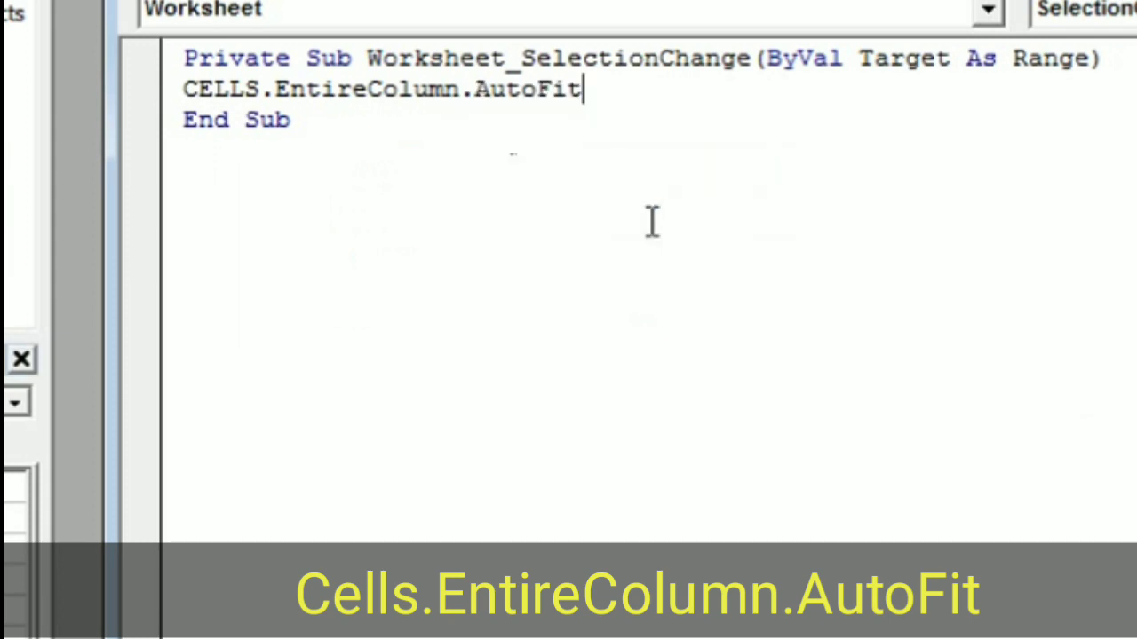
key(Return)
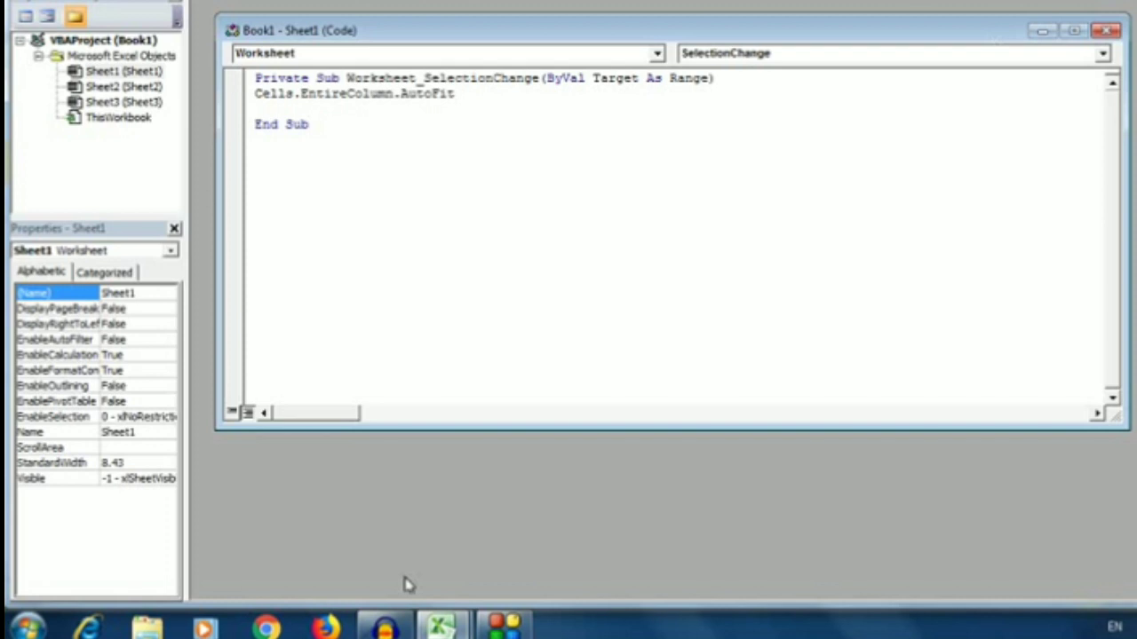
- Back in Excel, delete the S.NO, EMP NAME and EMP SALARY headers from A1:C1
mouse_move(440, 629)
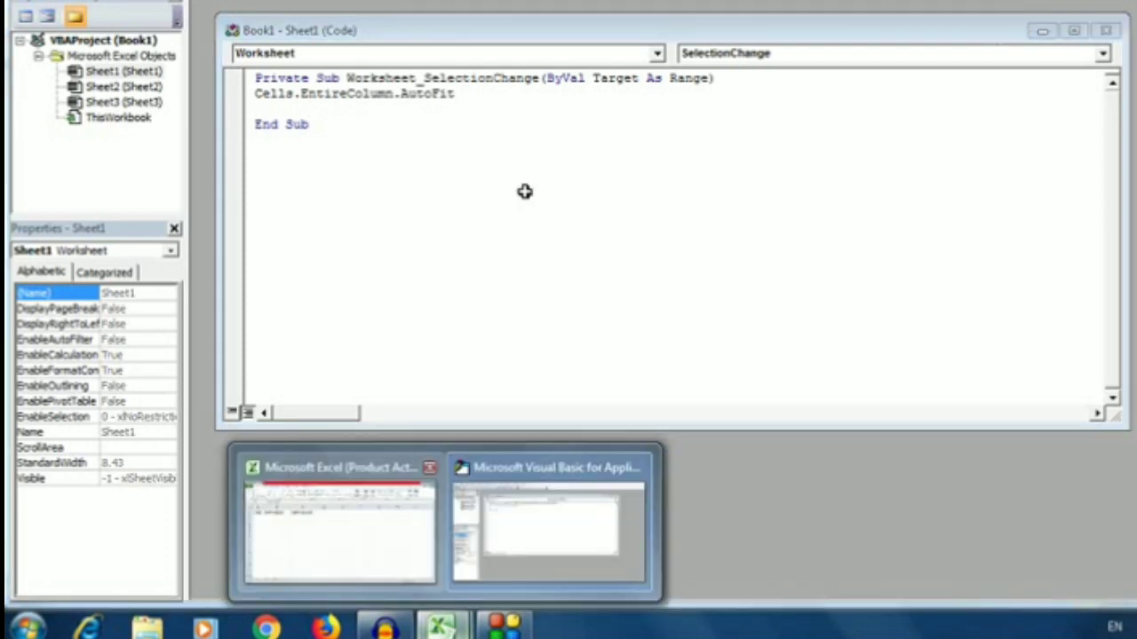
click(340, 533)
click(552, 123)
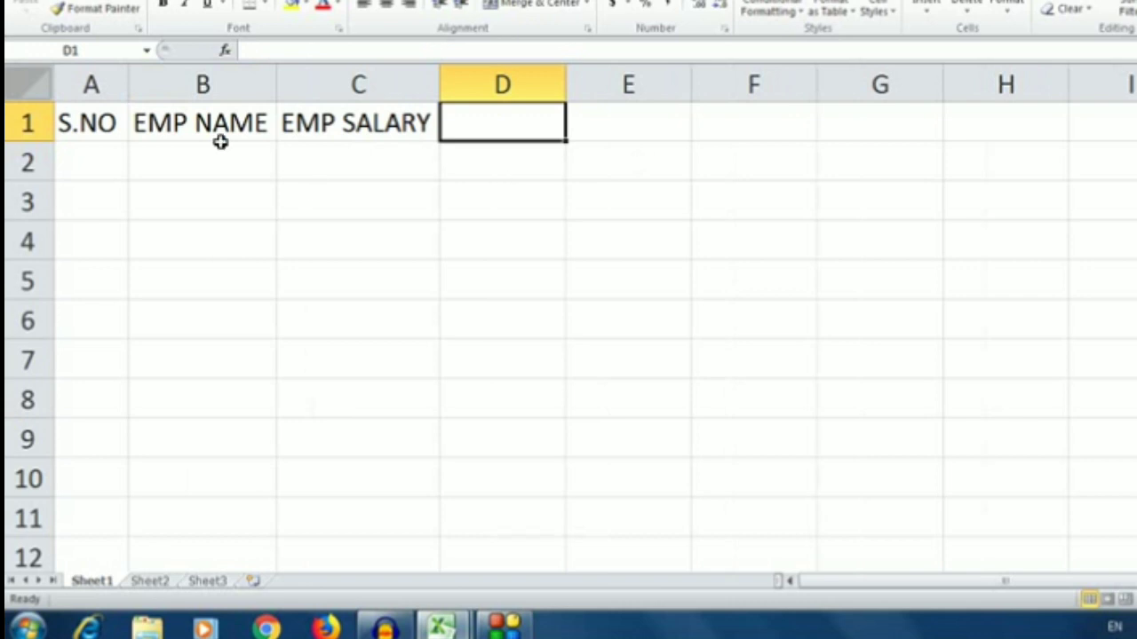
drag(174, 130, 383, 129)
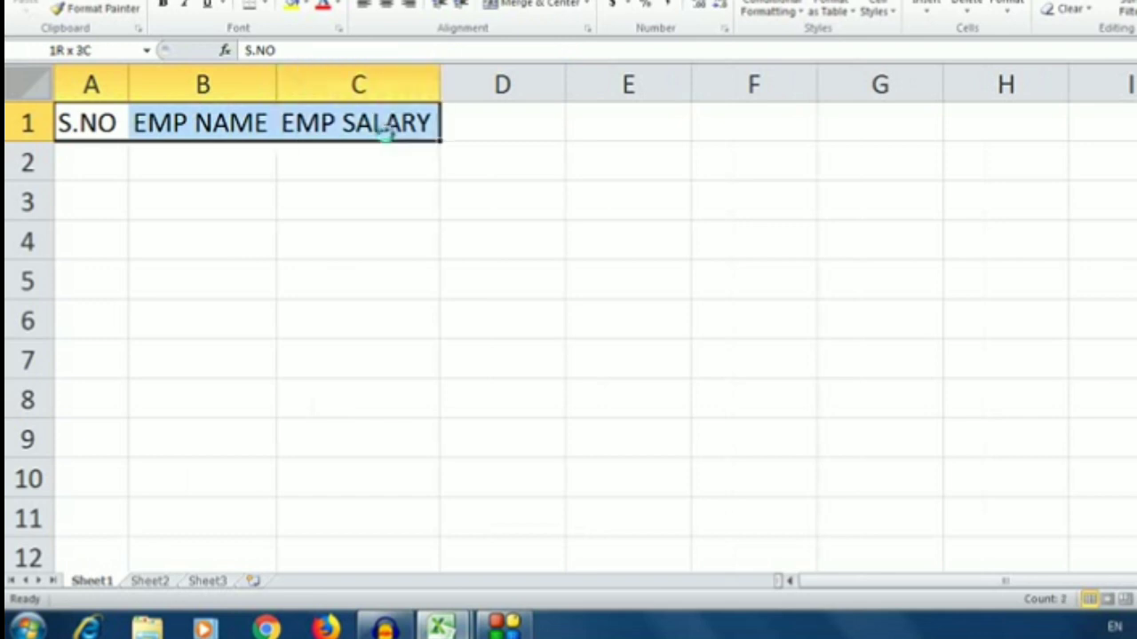
key(Delete)
click(222, 173)
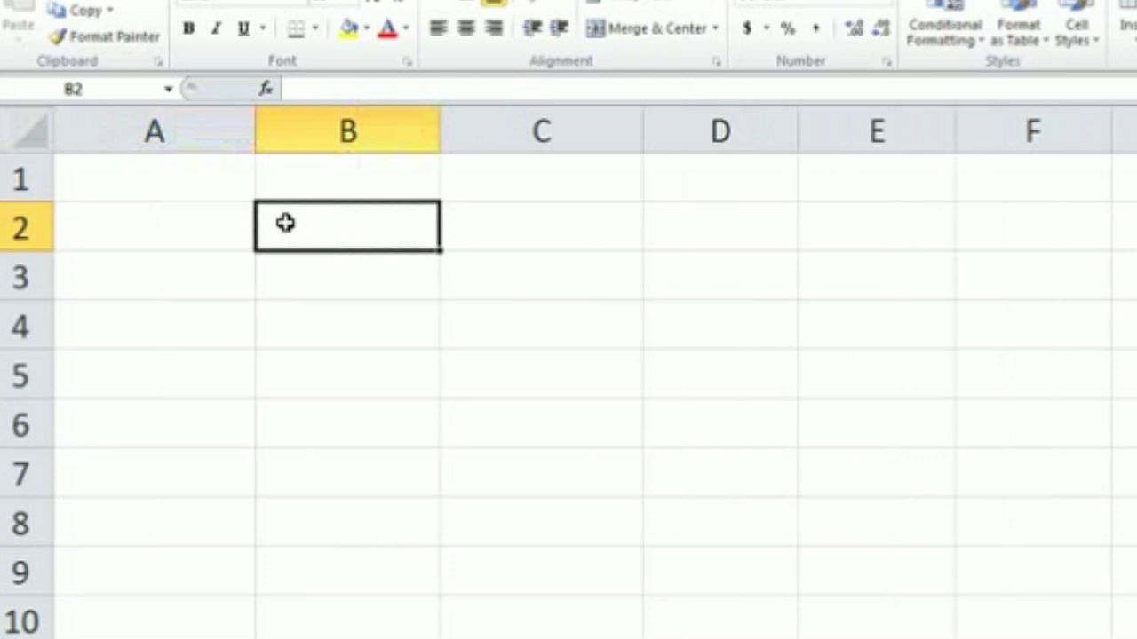
- Type the headers sno, emp name and salary into A1, B1 and C1
key(ctrl+Home)
text(sn)
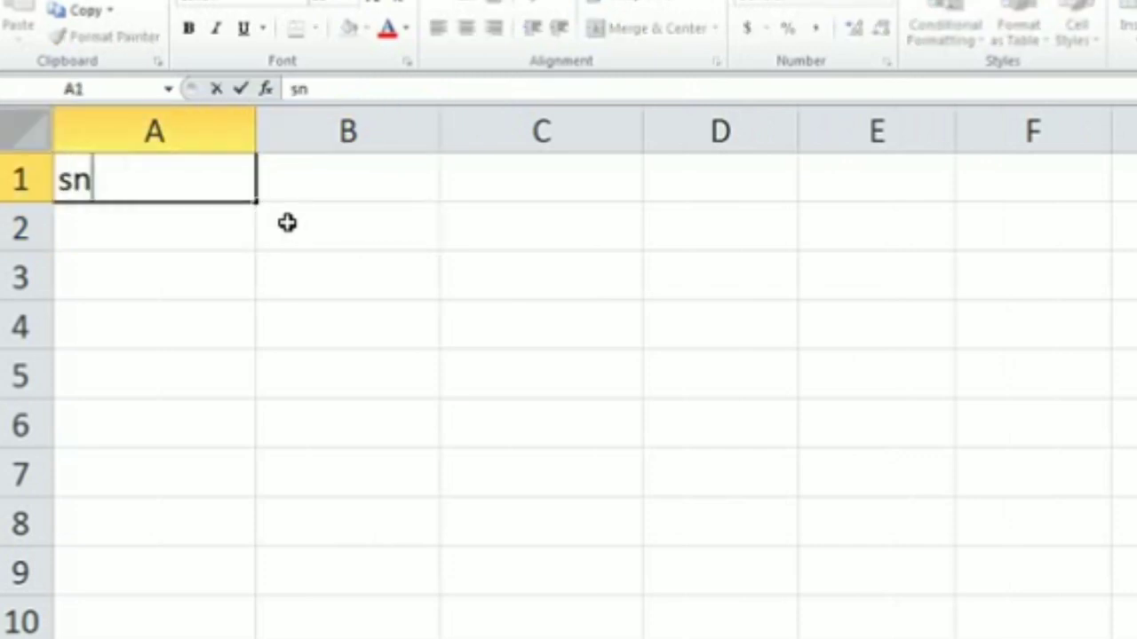
text(o)
key(Tab)
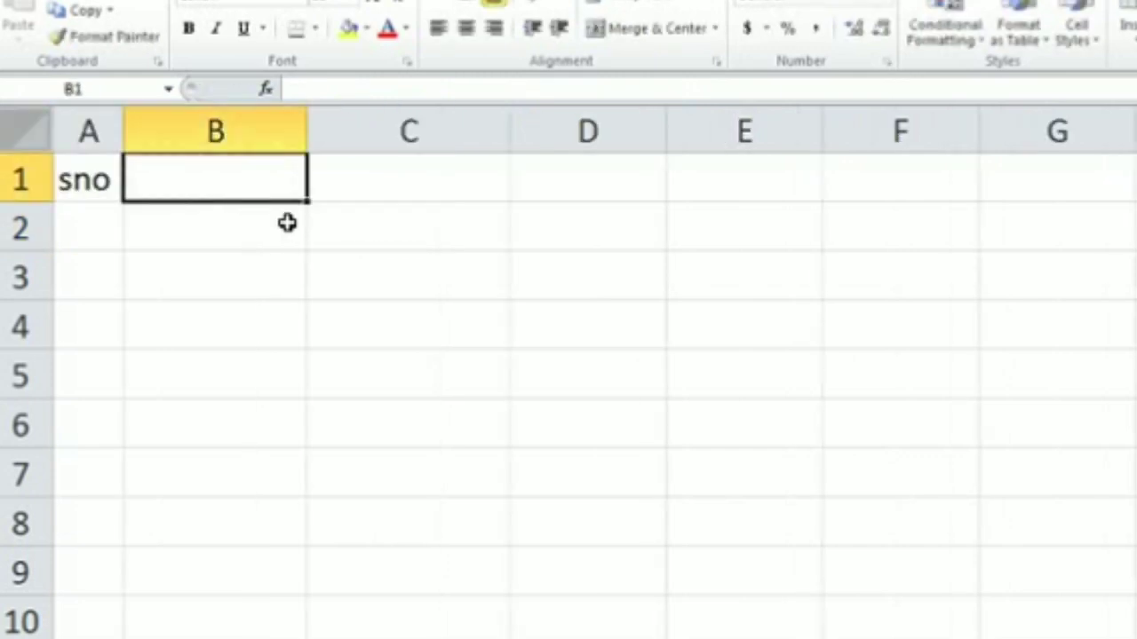
text(emp)
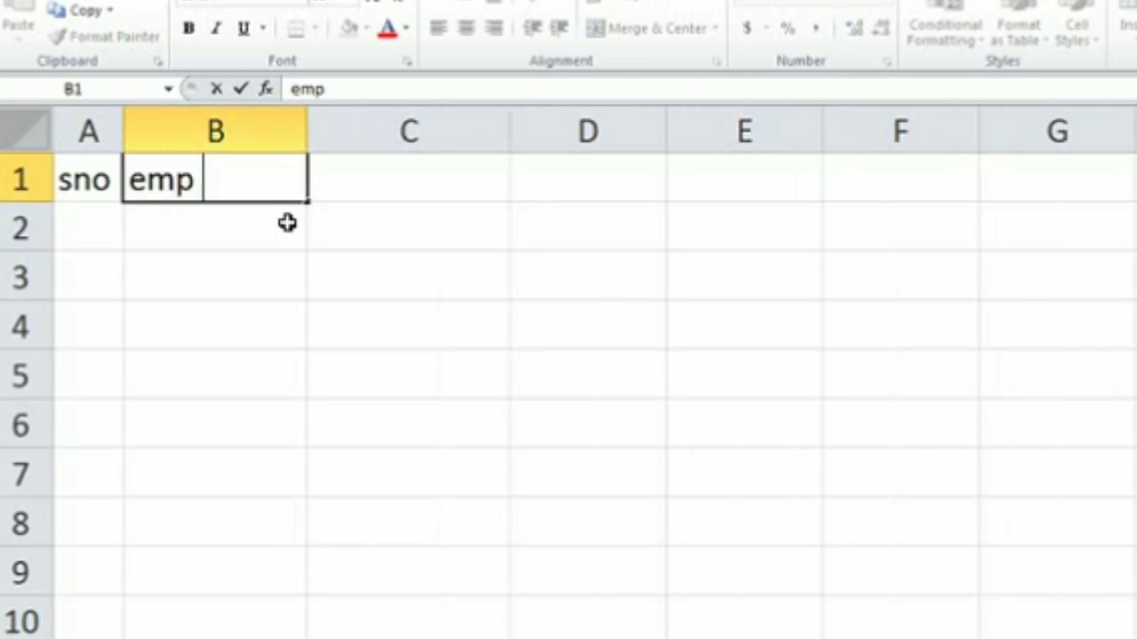
text( name)
key(Tab)
text(sa)
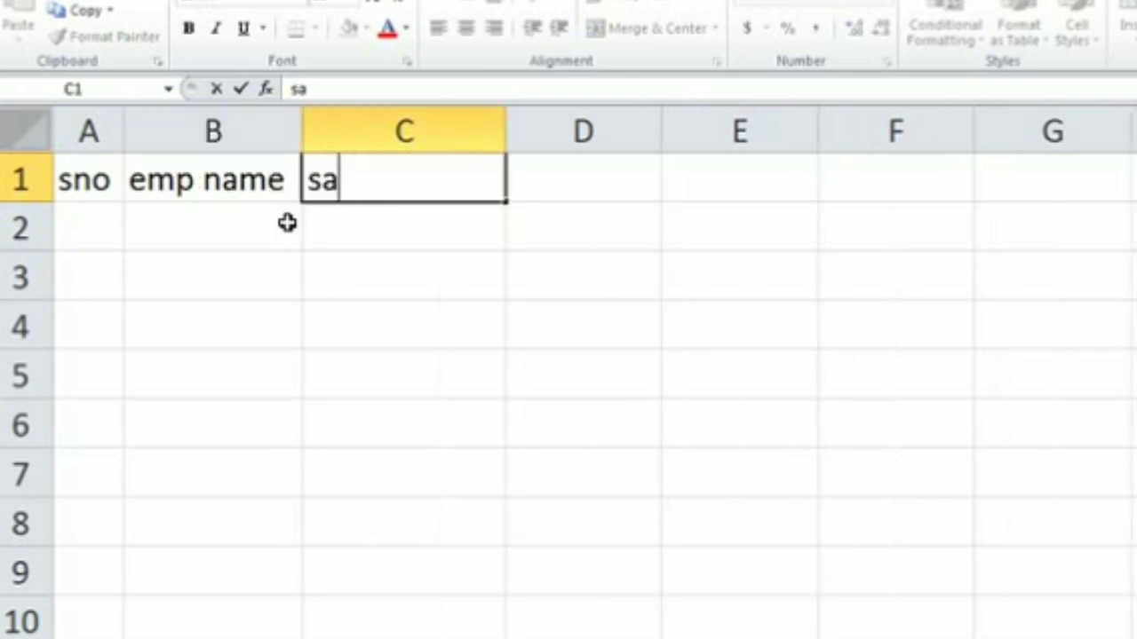
text(lary)
key(Tab)
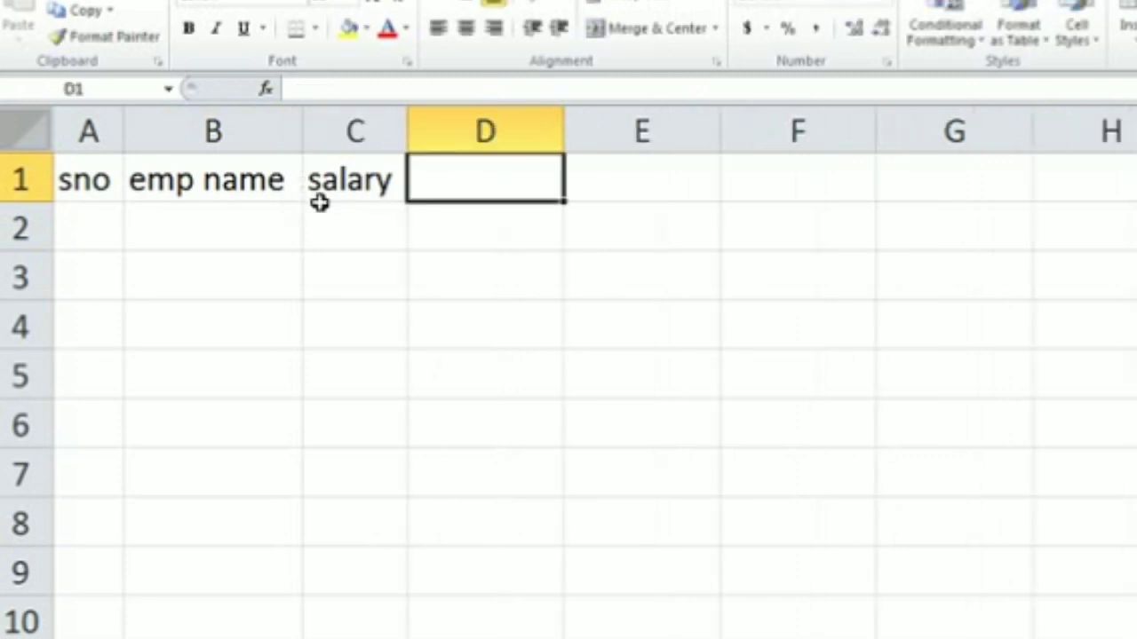
- Move the selection between cells such as B2, D2, C3 and C6 to test the autofit
key(Return)
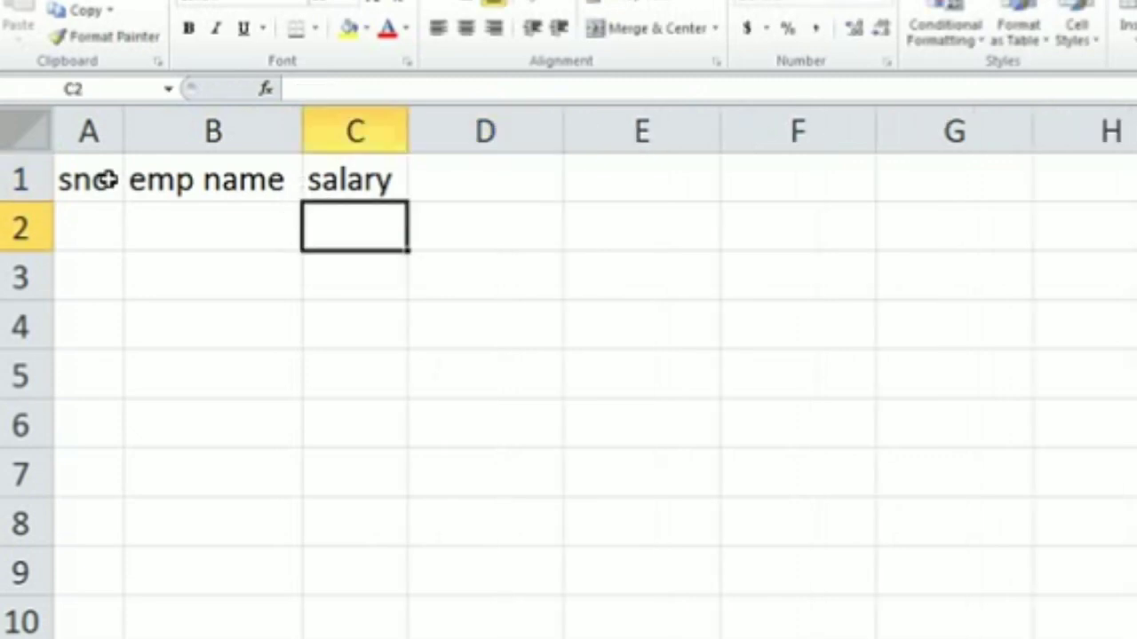
key(Left)
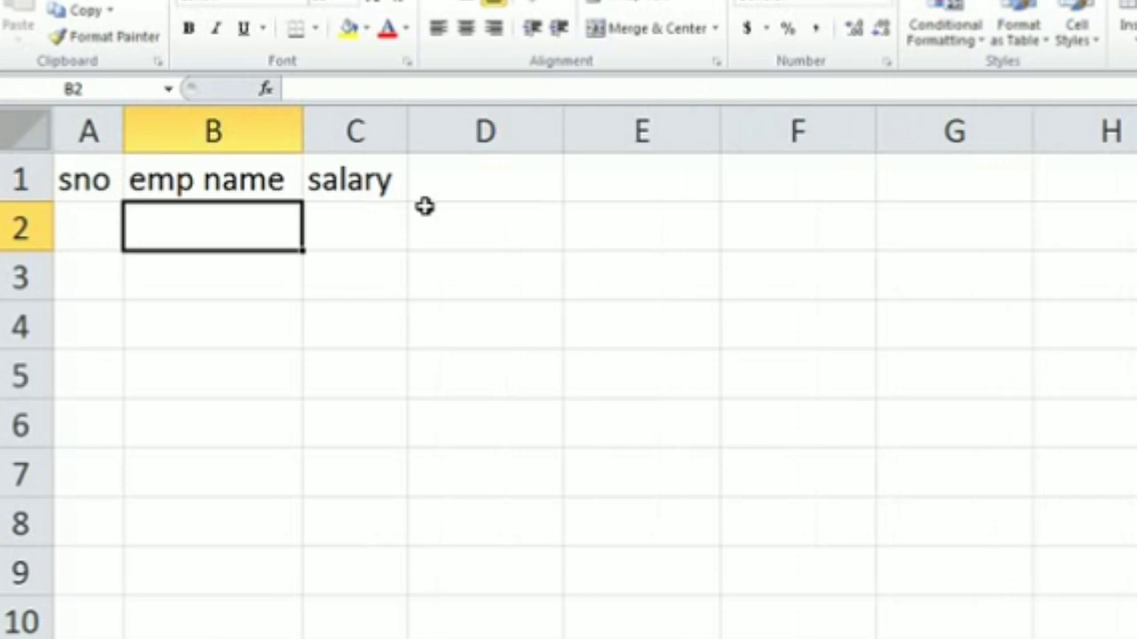
key(Right)
key(Right)
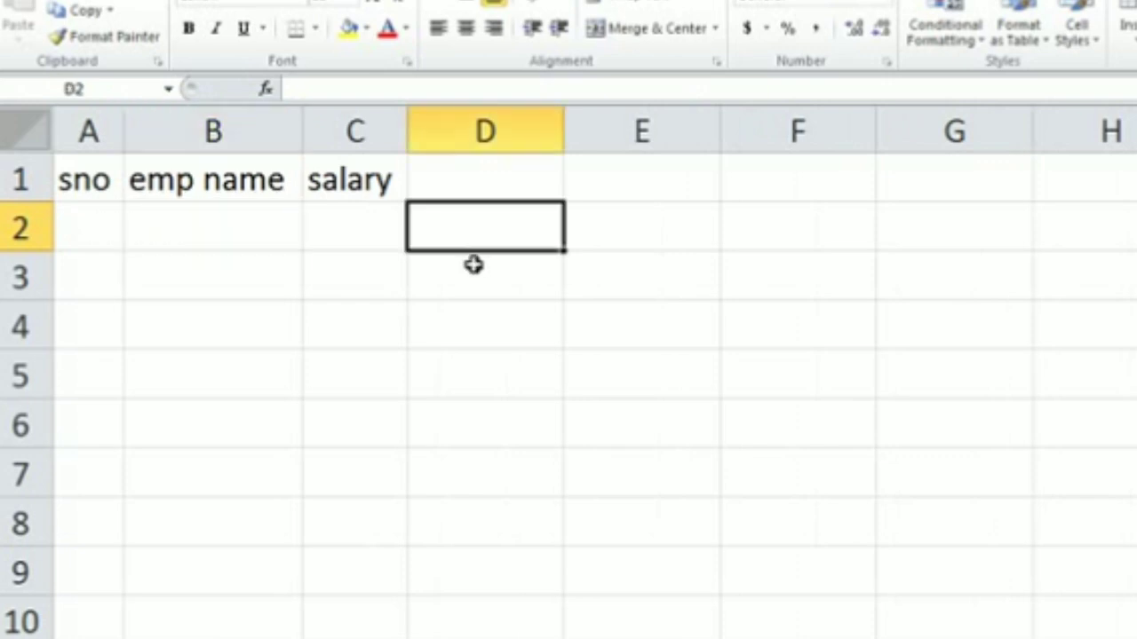
click(430, 326)
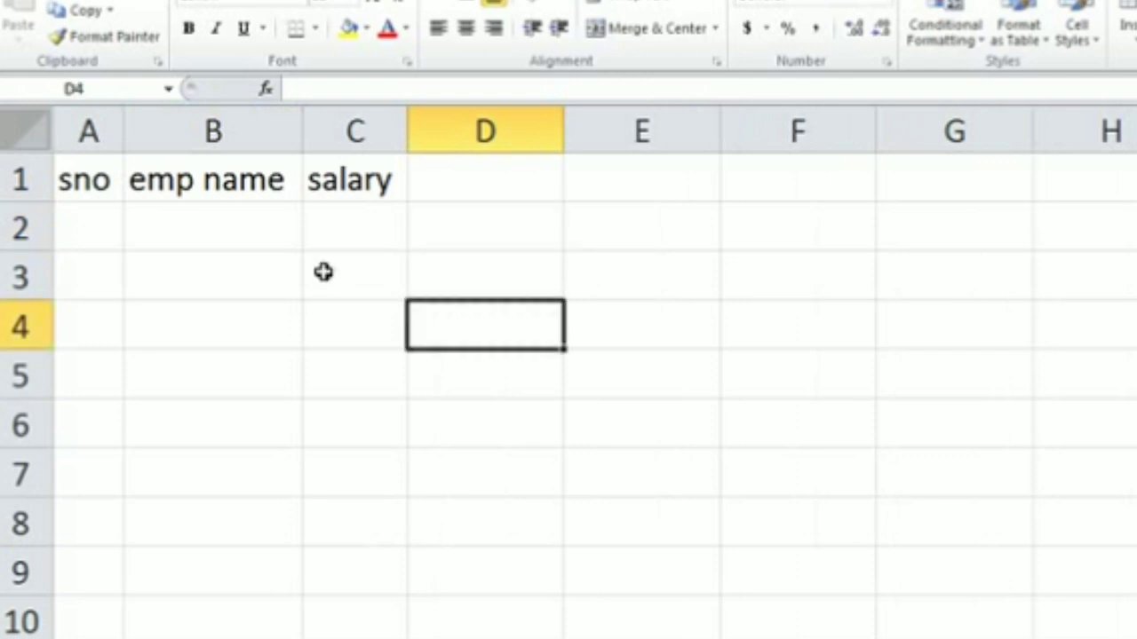
key(Left)
key(Down)
click(325, 267)
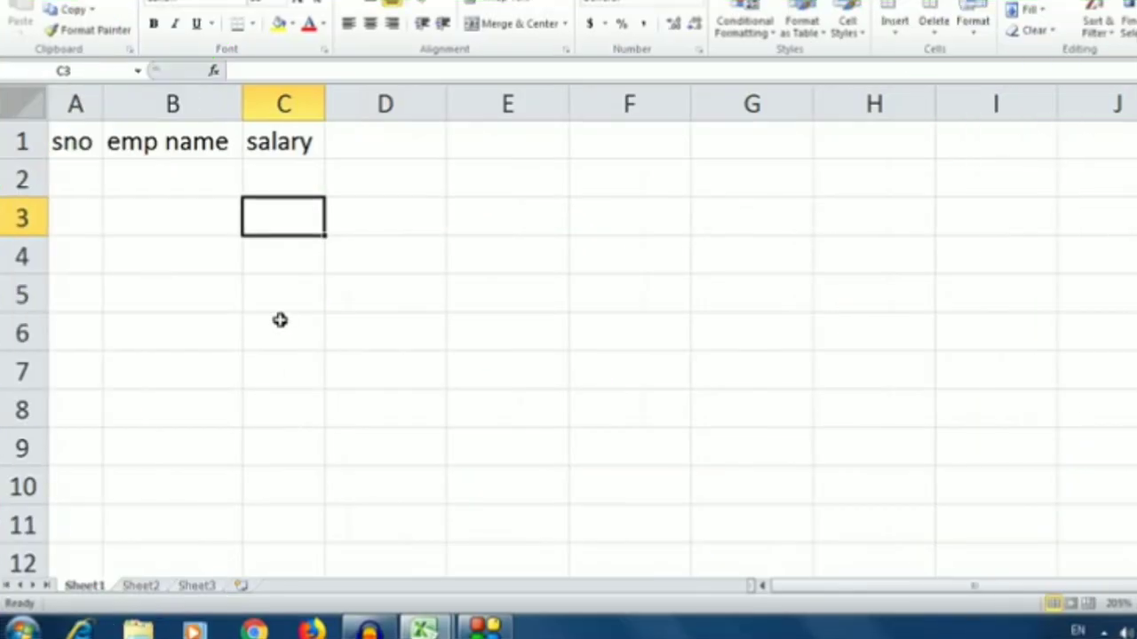
click(280, 319)
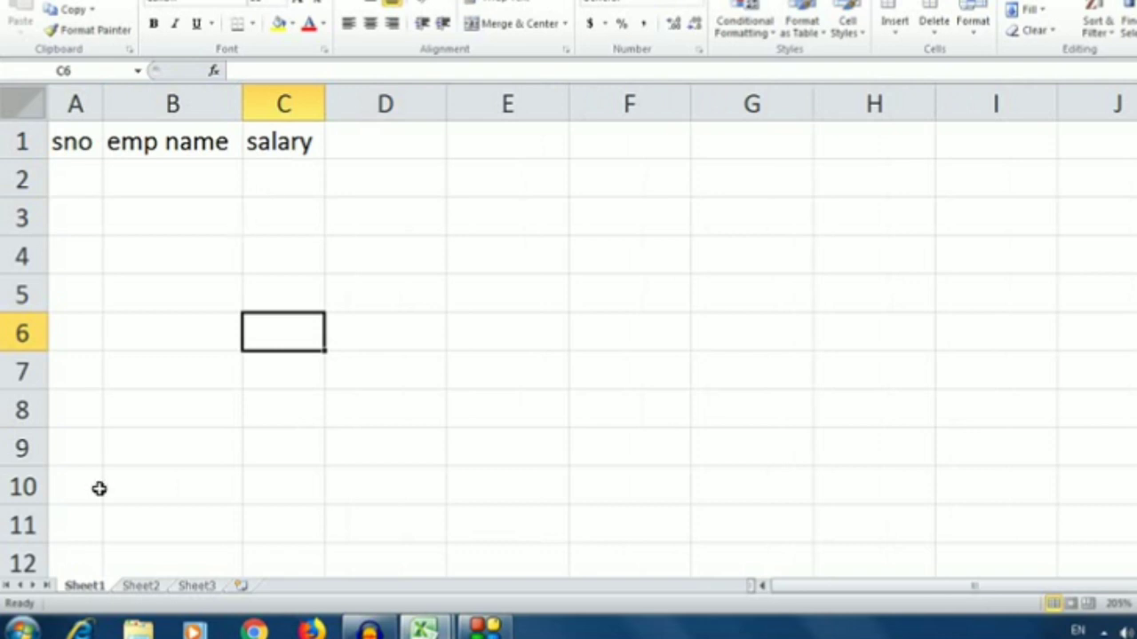
right_click(100, 592)
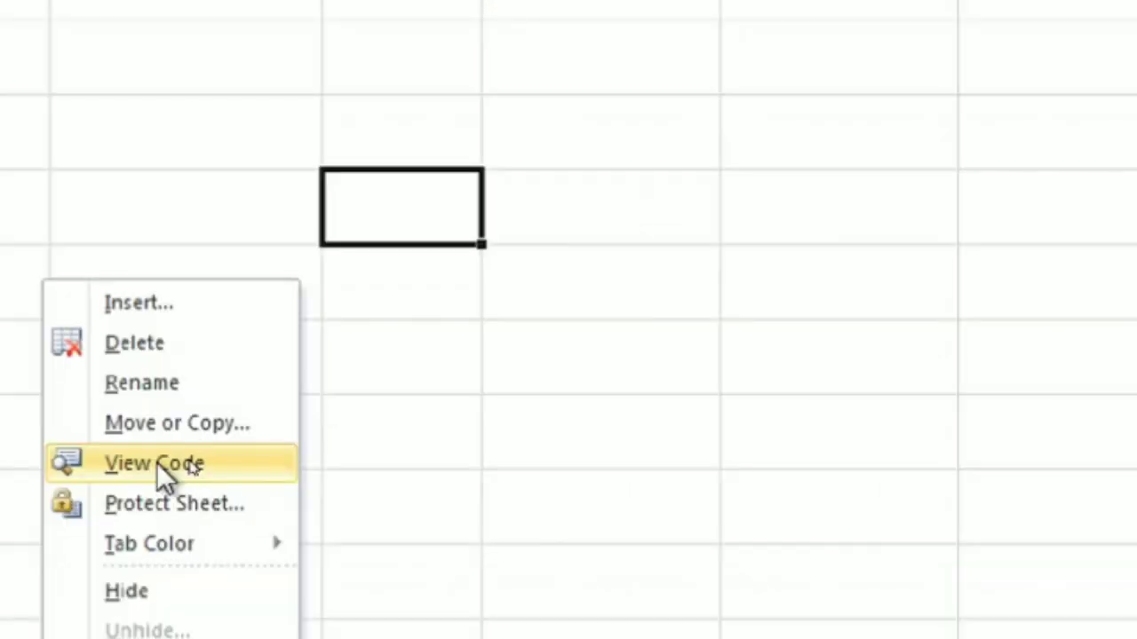
- Open Sheet1's code, then the empty ThisWorkbook code window from the Project Explorer
click(158, 465)
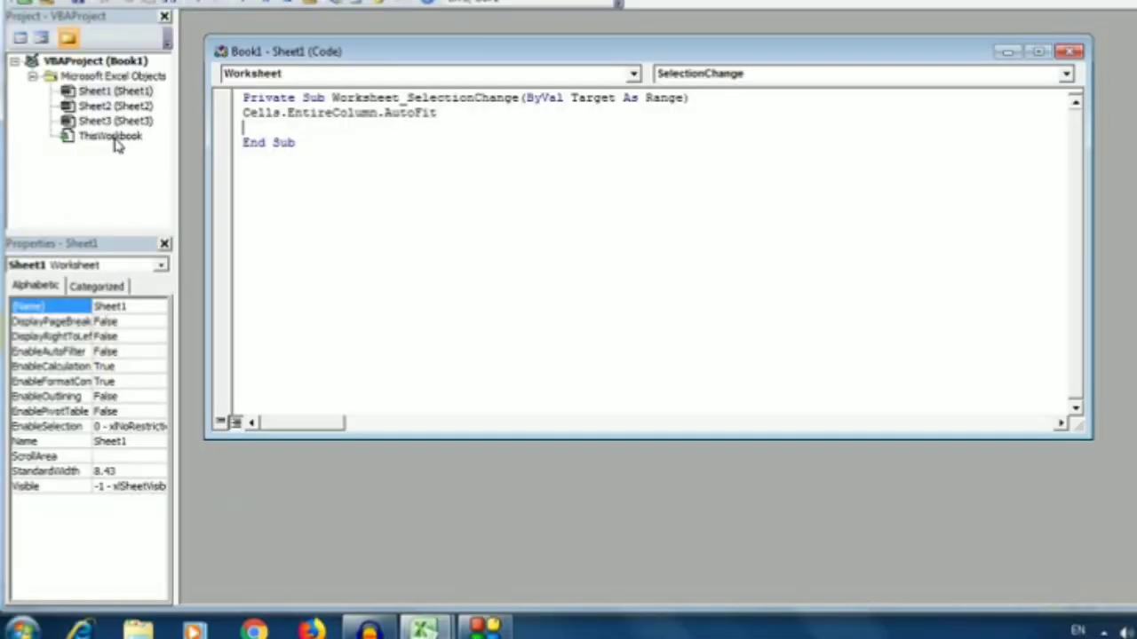
click(112, 138)
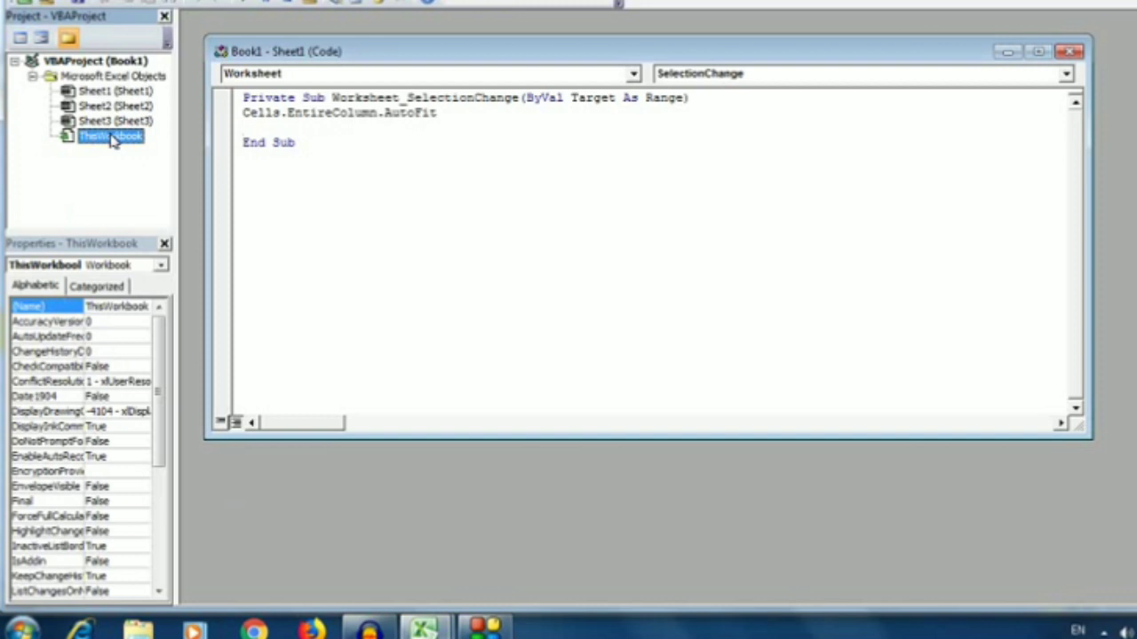
right_click(113, 142)
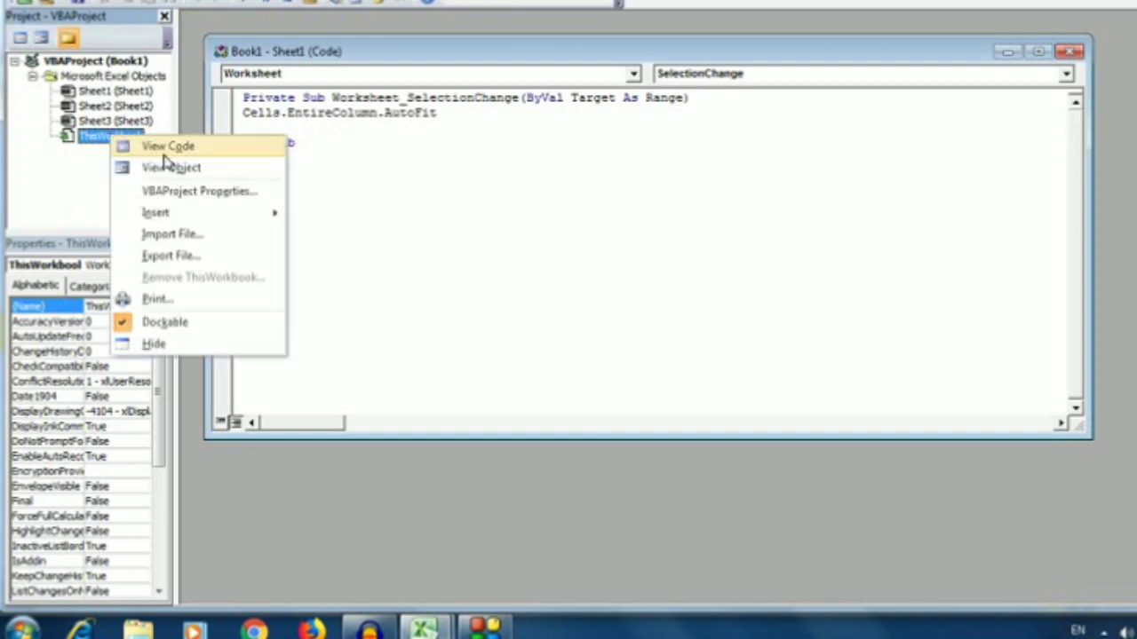
click(226, 155)
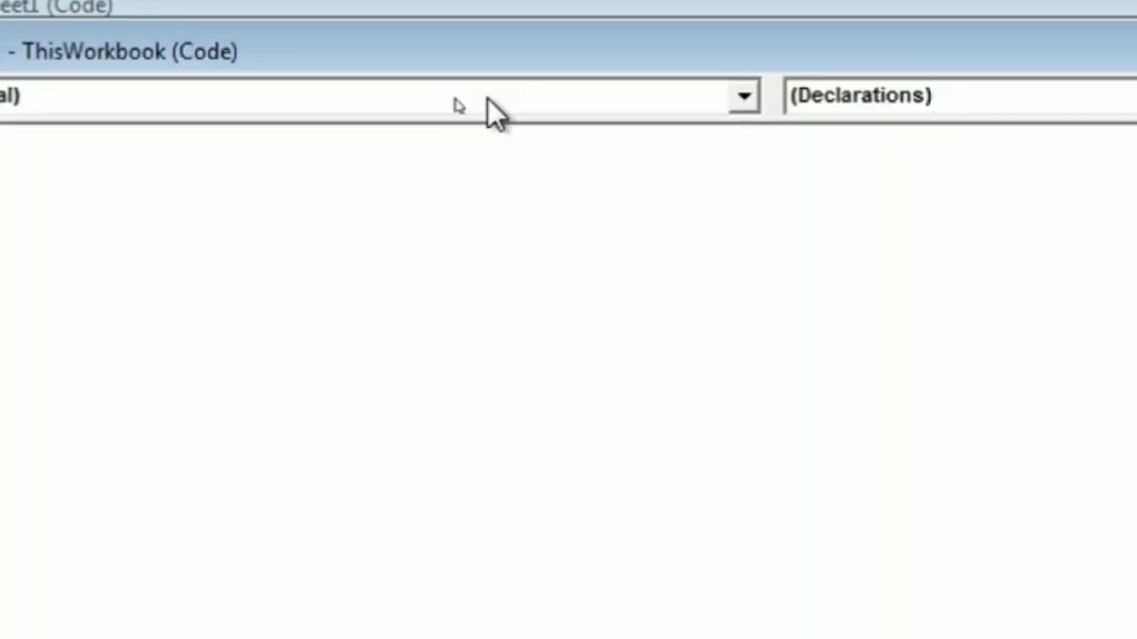
- Add a Workbook_BeforeClose procedure to ThisWorkbook and delete the auto-inserted Workbook_Open stub
click(340, 99)
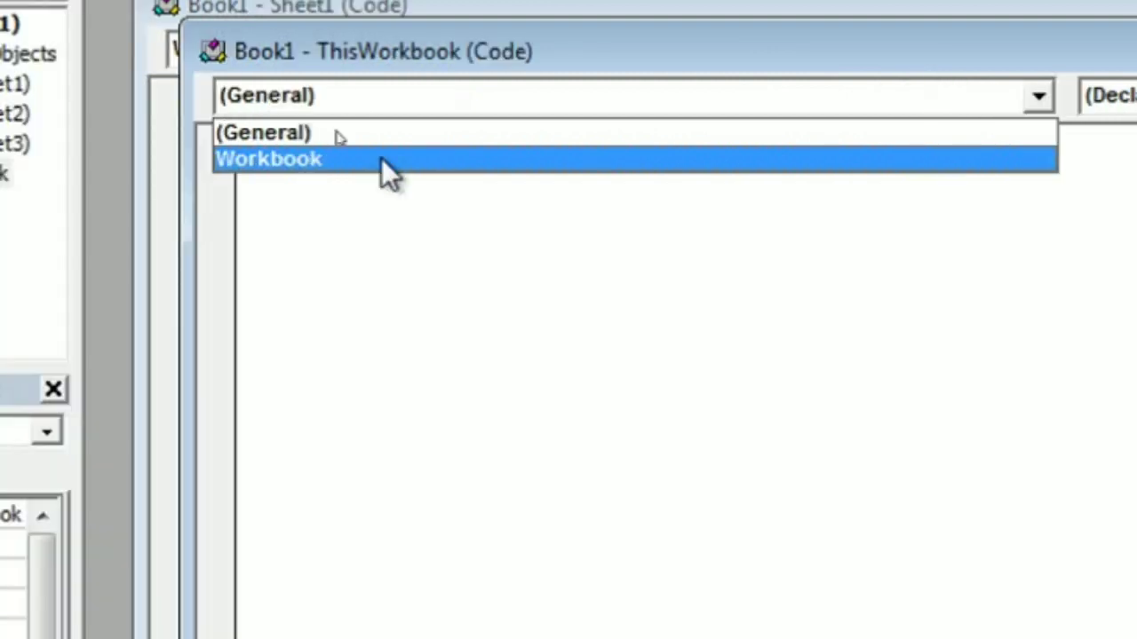
click(397, 165)
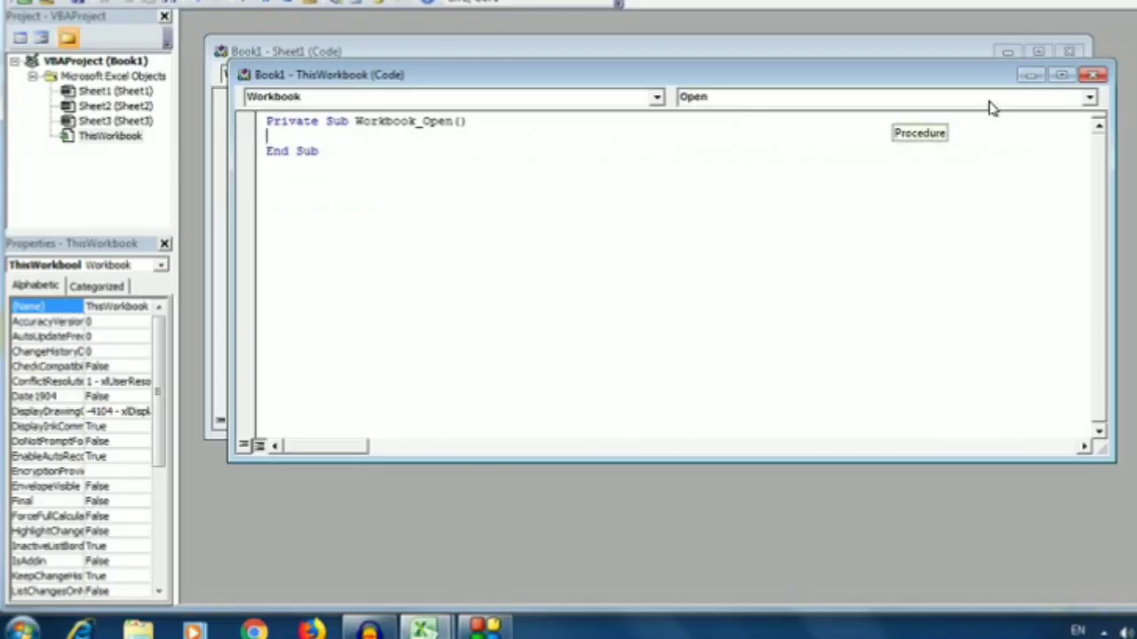
click(990, 101)
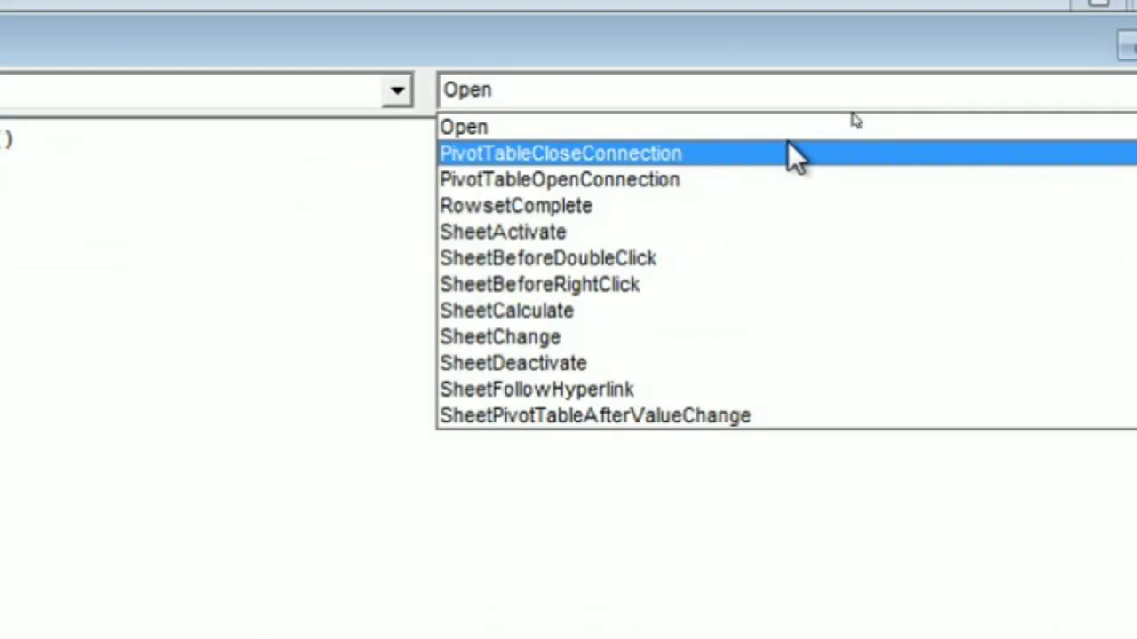
scroll(787, 141, up, 5)
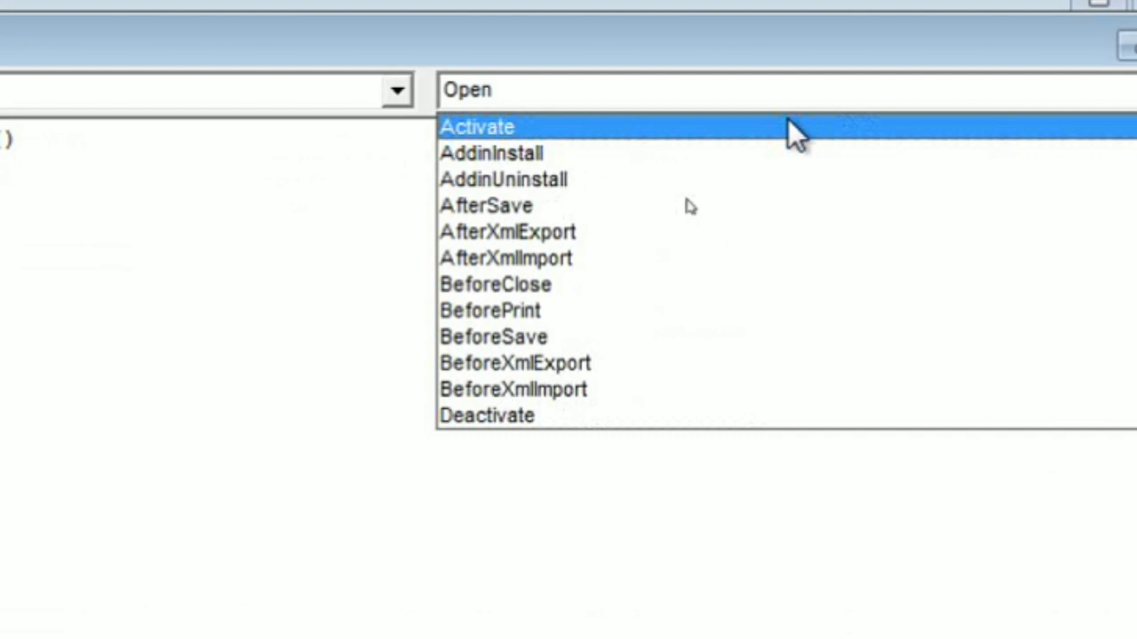
click(524, 284)
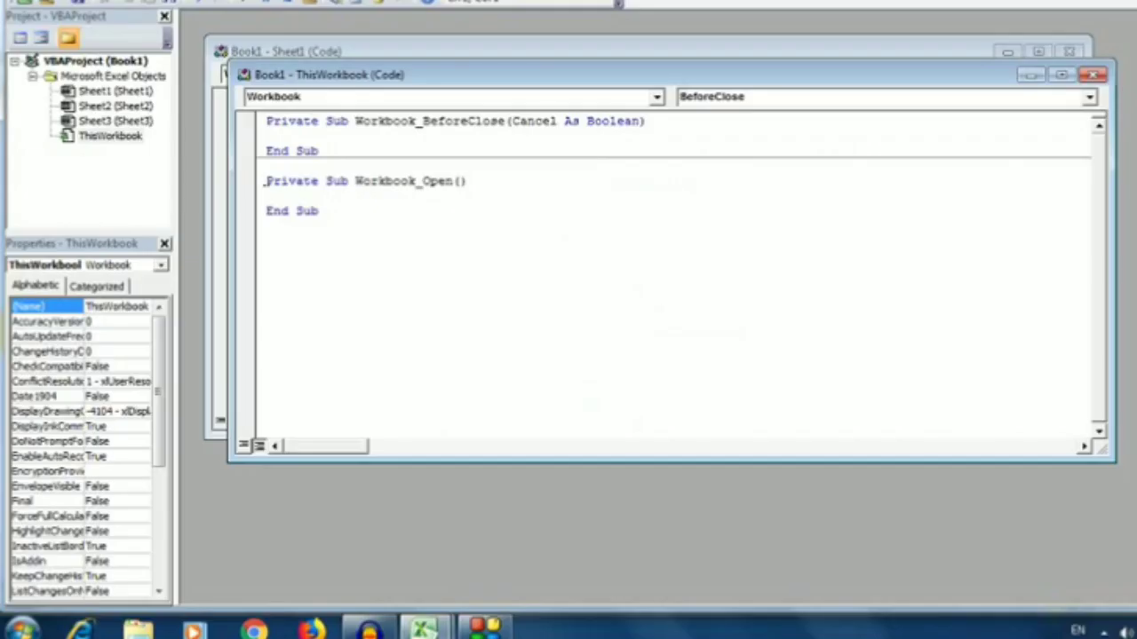
drag(386, 216, 265, 180)
key(Delete)
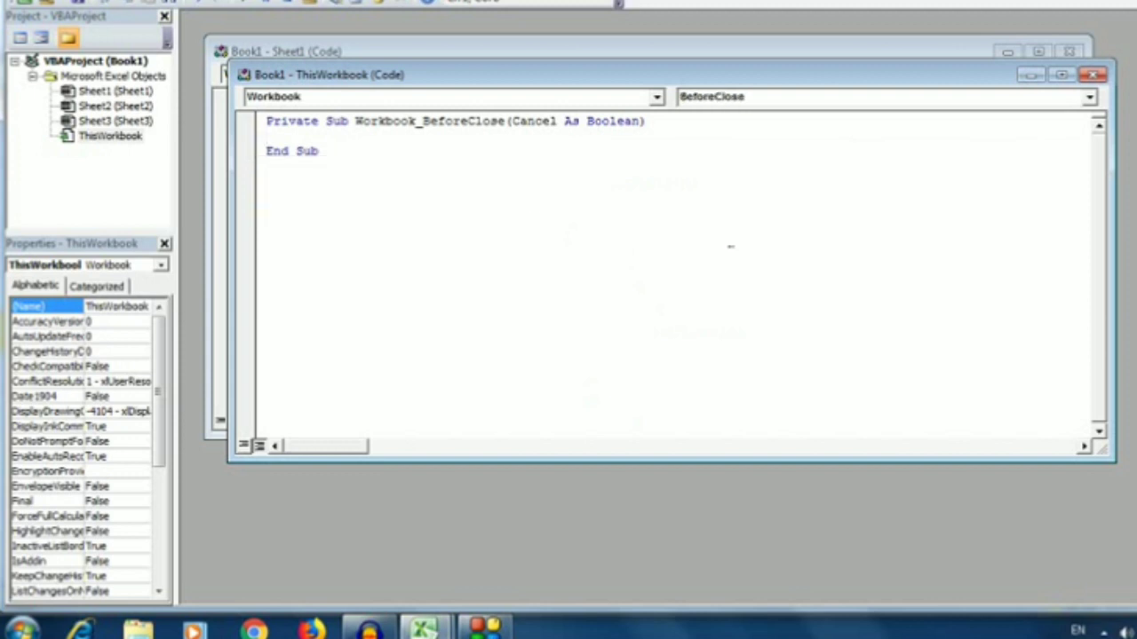
- Make BeforeClose run ThisWorkbook.Save, then return to the Excel worksheet
text(thisworkbook)
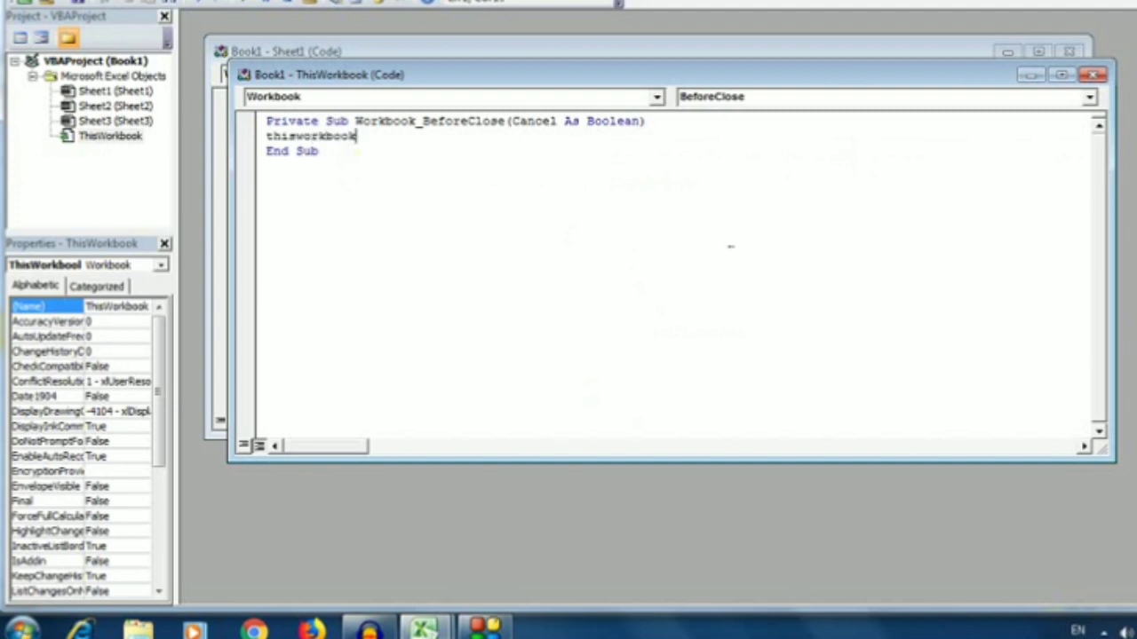
text(.s)
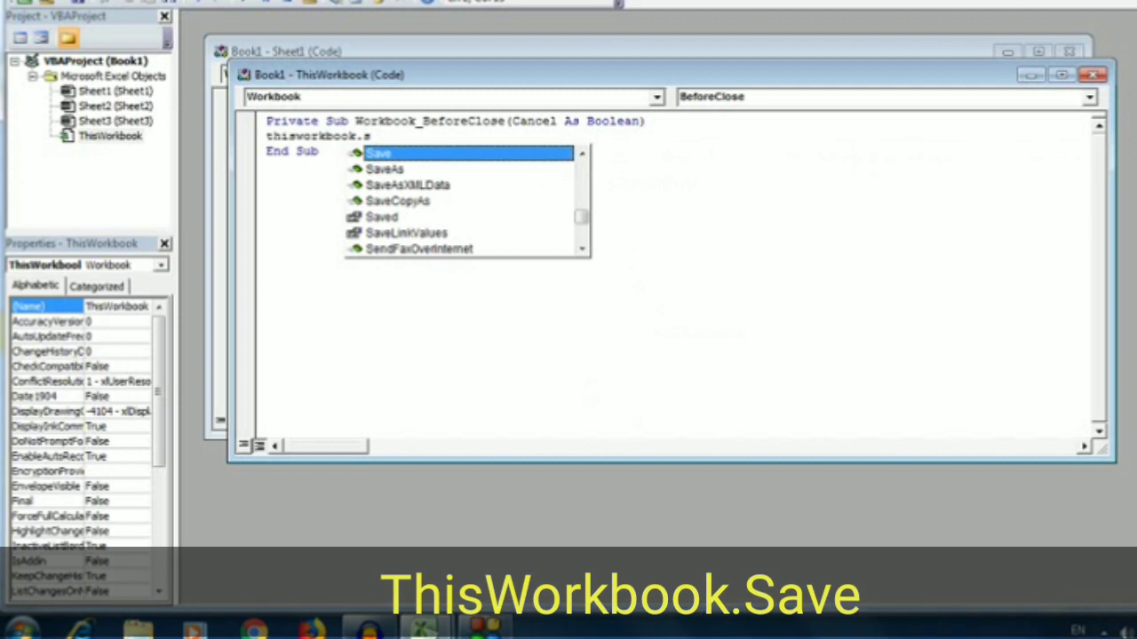
key(Tab)
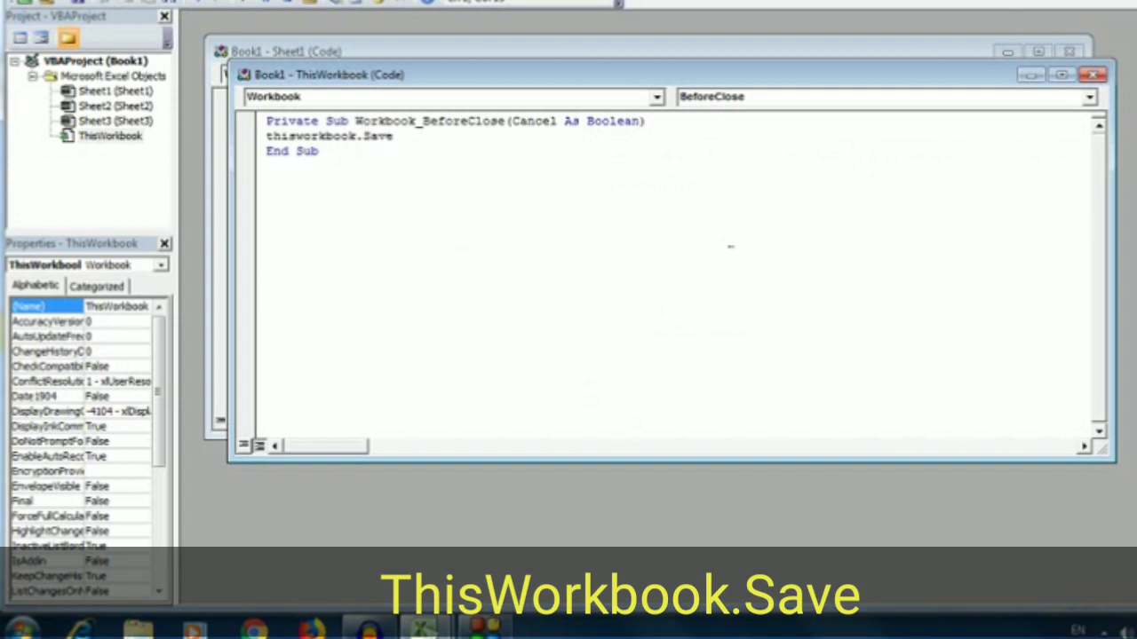
key(Down)
key(Down)
key(Down)
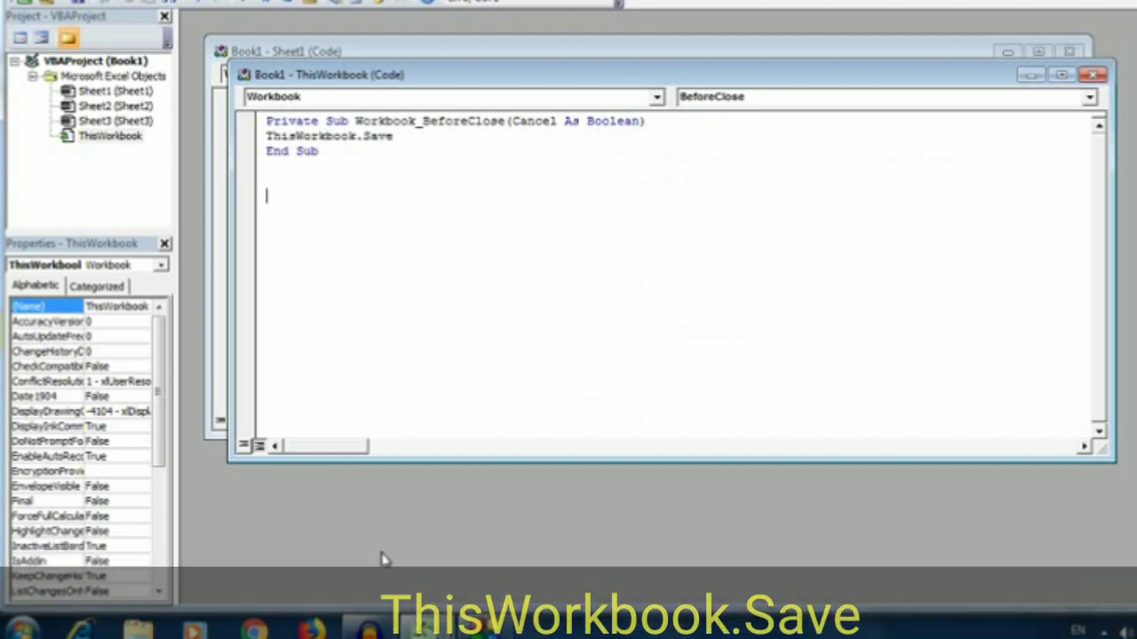
key(alt+F11)
click(373, 260)
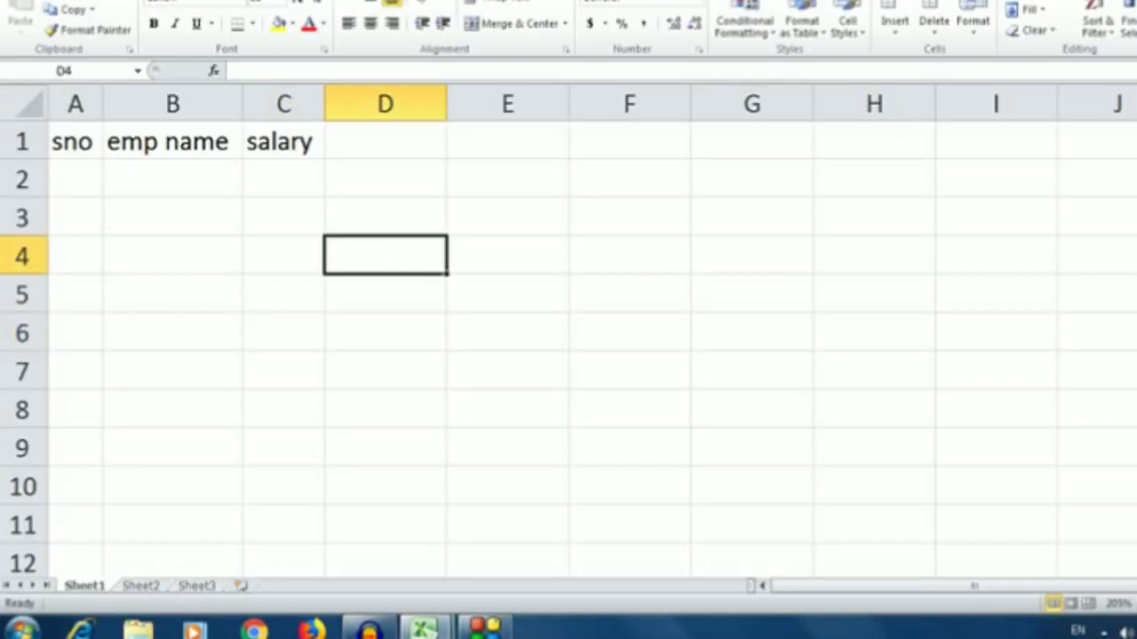
- Save the workbook as 'cohit' in Excel Macro-Enabled Workbook format in Documents
key(alt+f)
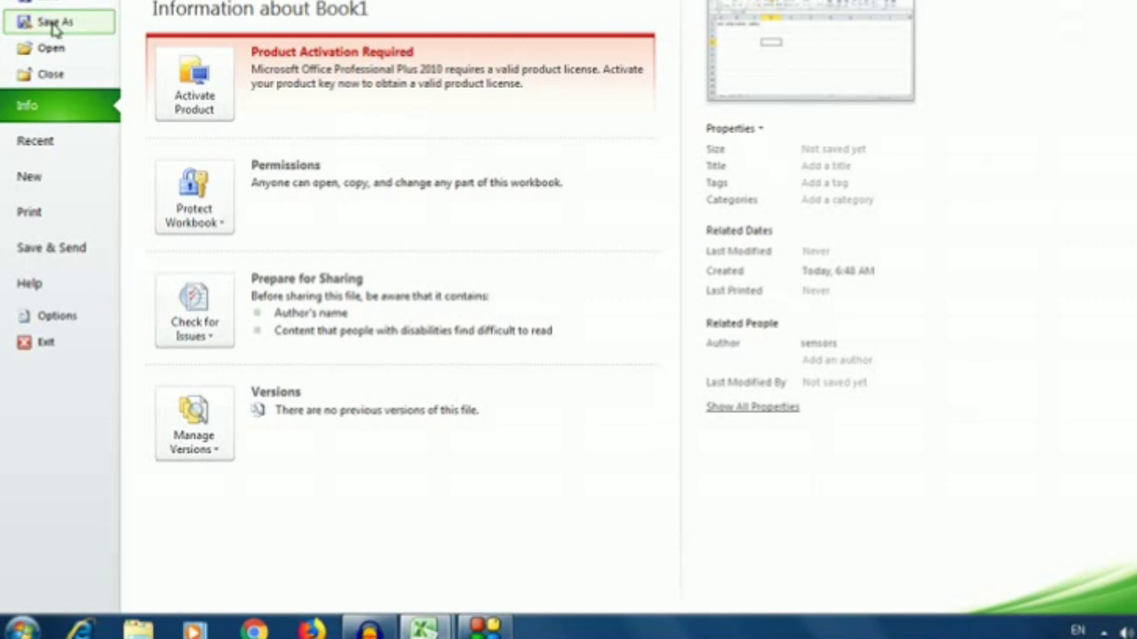
click(55, 27)
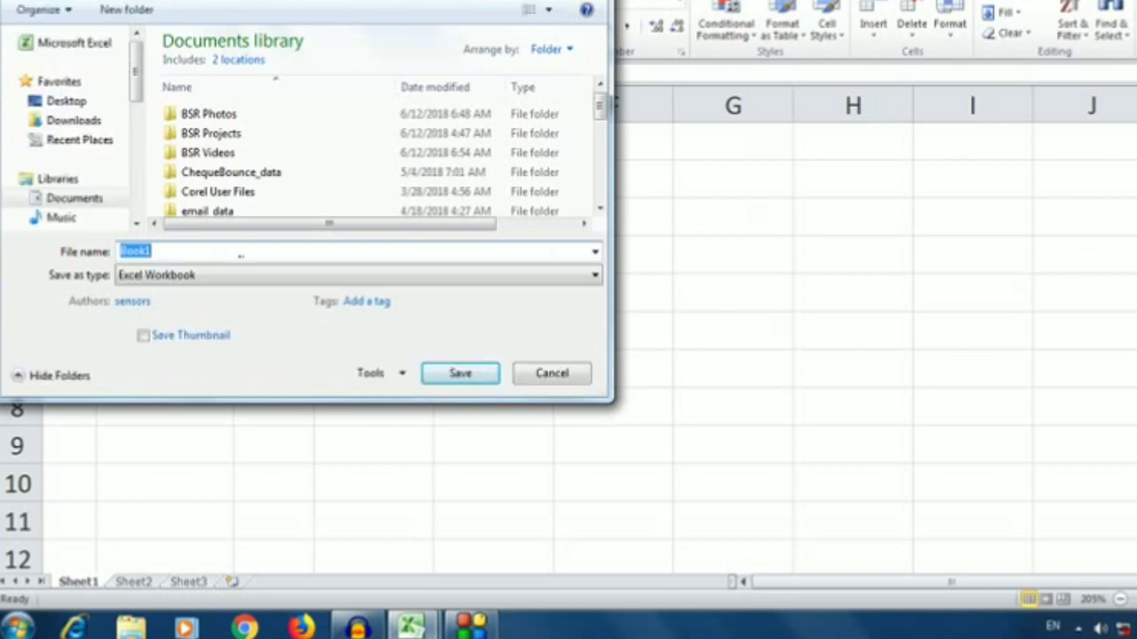
text(c)
text(ohit)
click(171, 281)
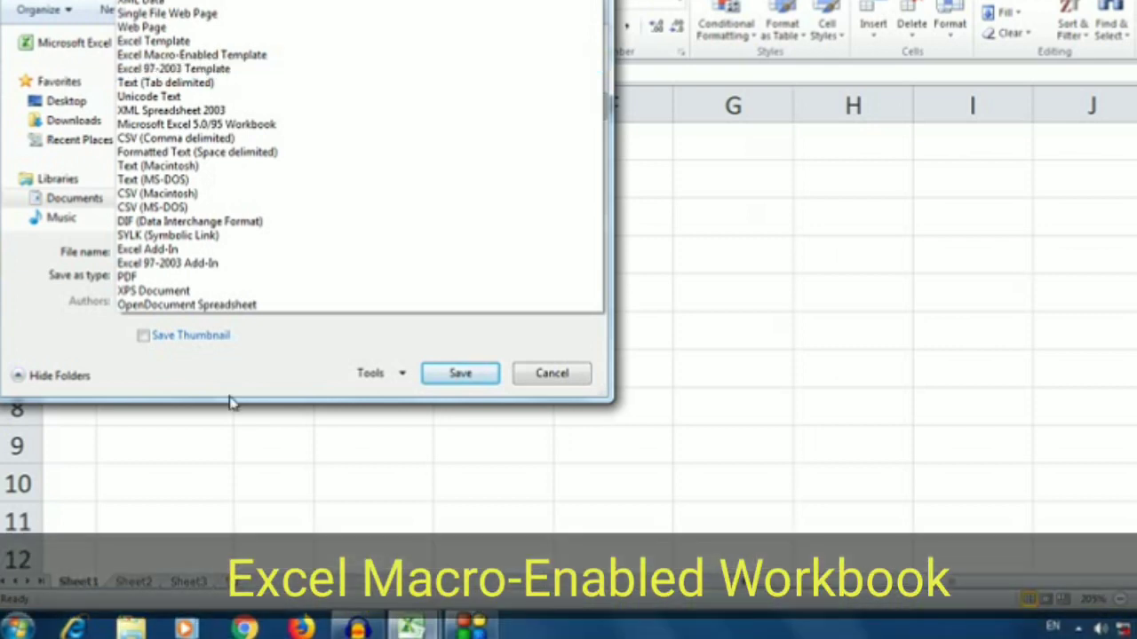
key(Escape)
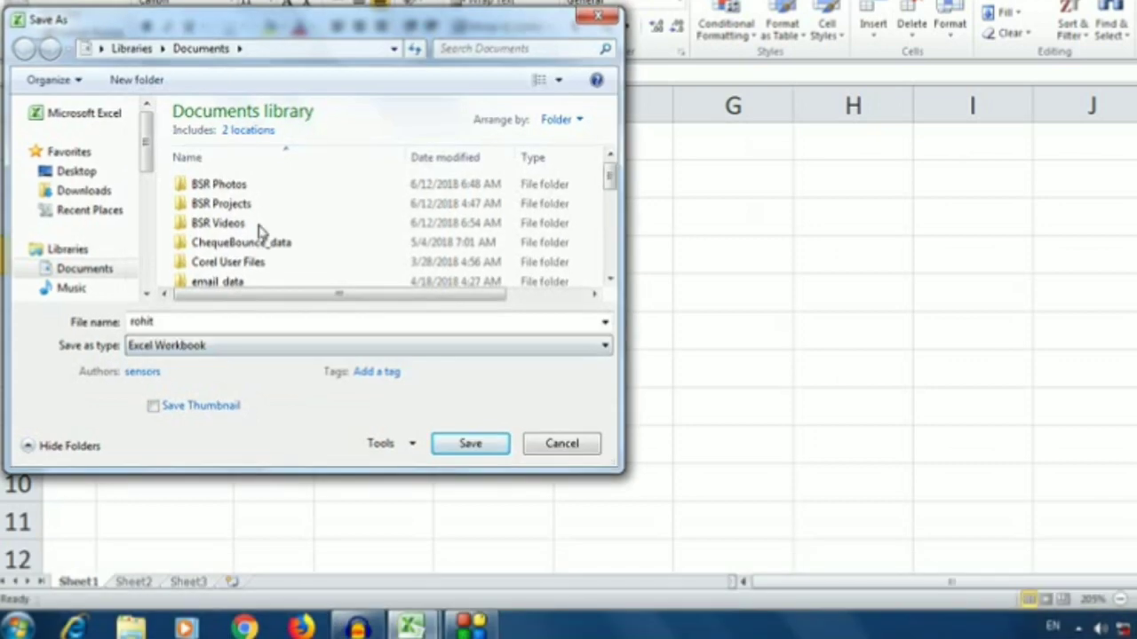
click(355, 345)
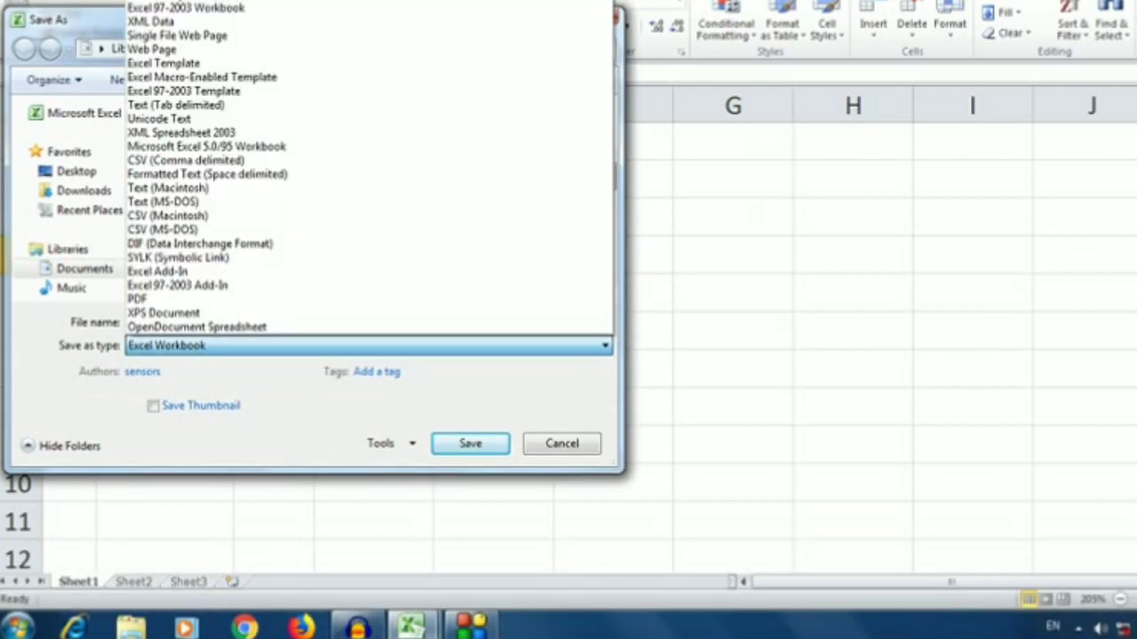
click(223, 2)
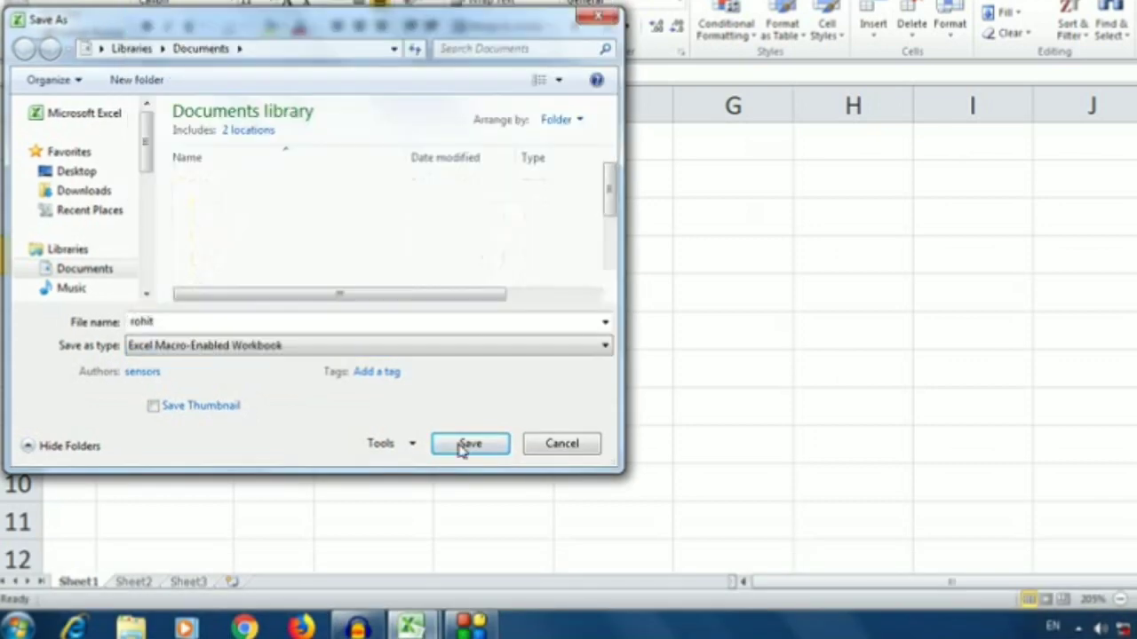
click(463, 446)
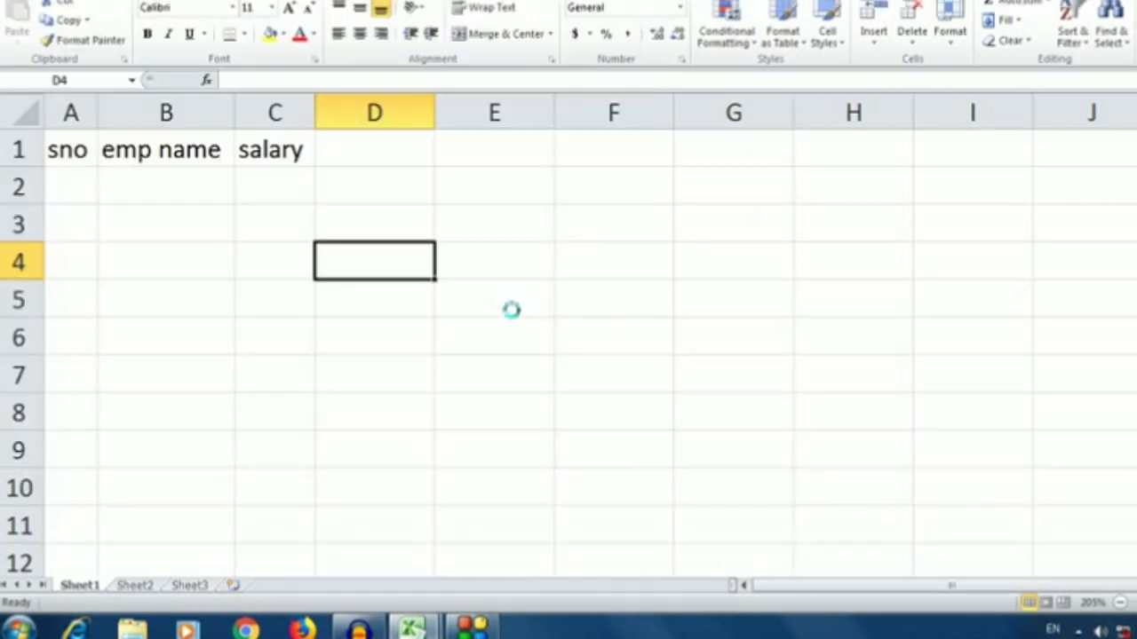
- Fill B4, B8 and C4:C8 with dfg, then select cells to check column widths
key(ctrl+shift+a)
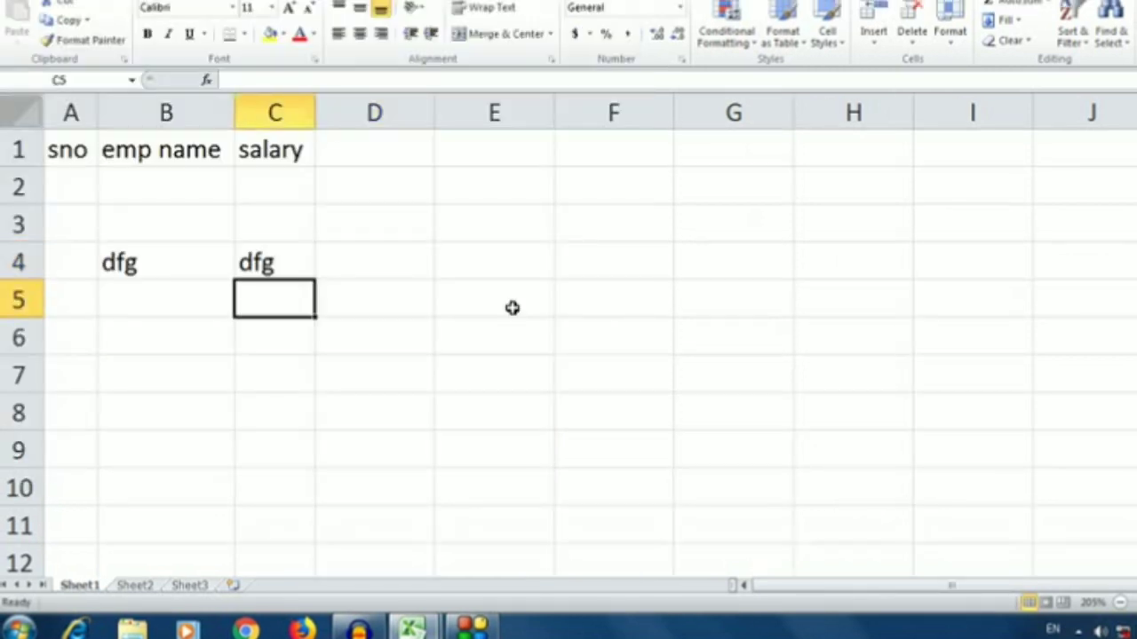
key(ctrl+shift+a)
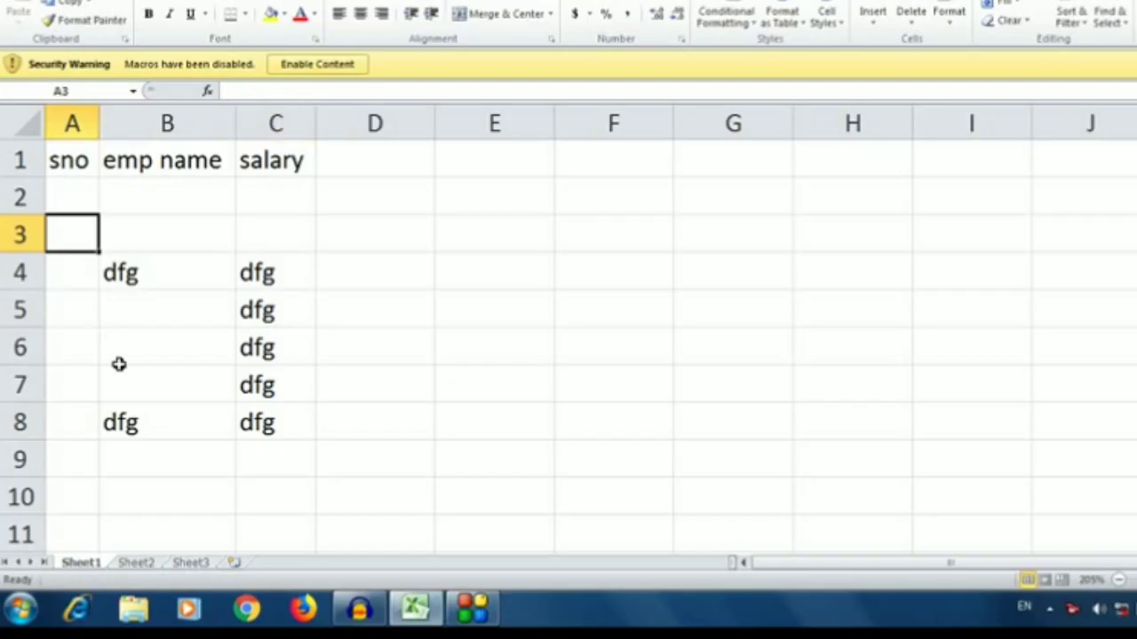
click(147, 408)
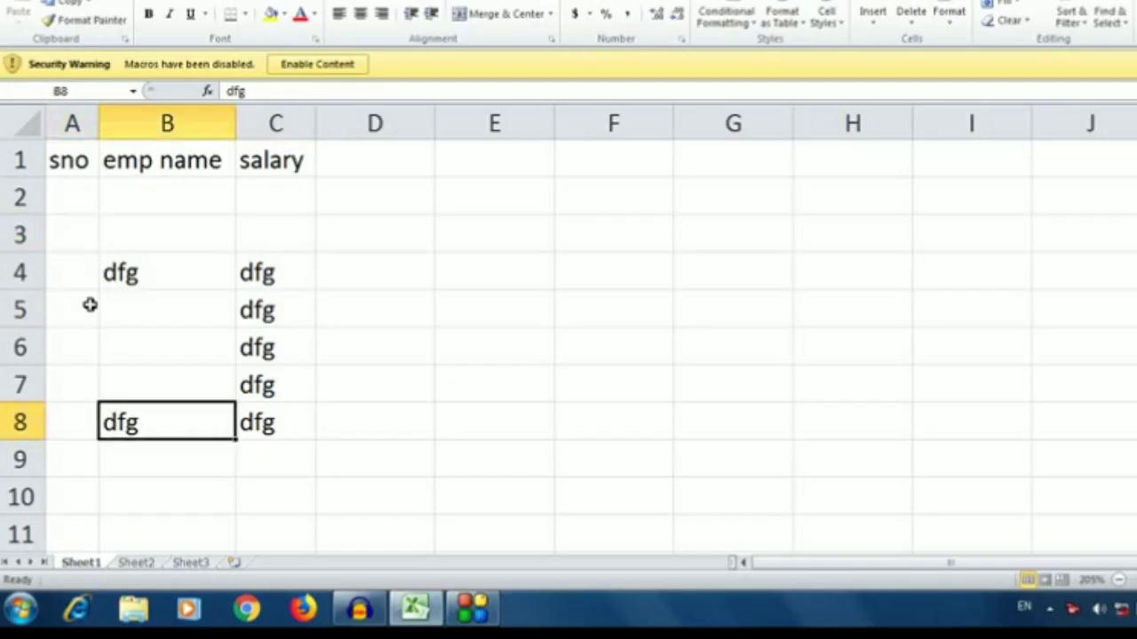
click(89, 305)
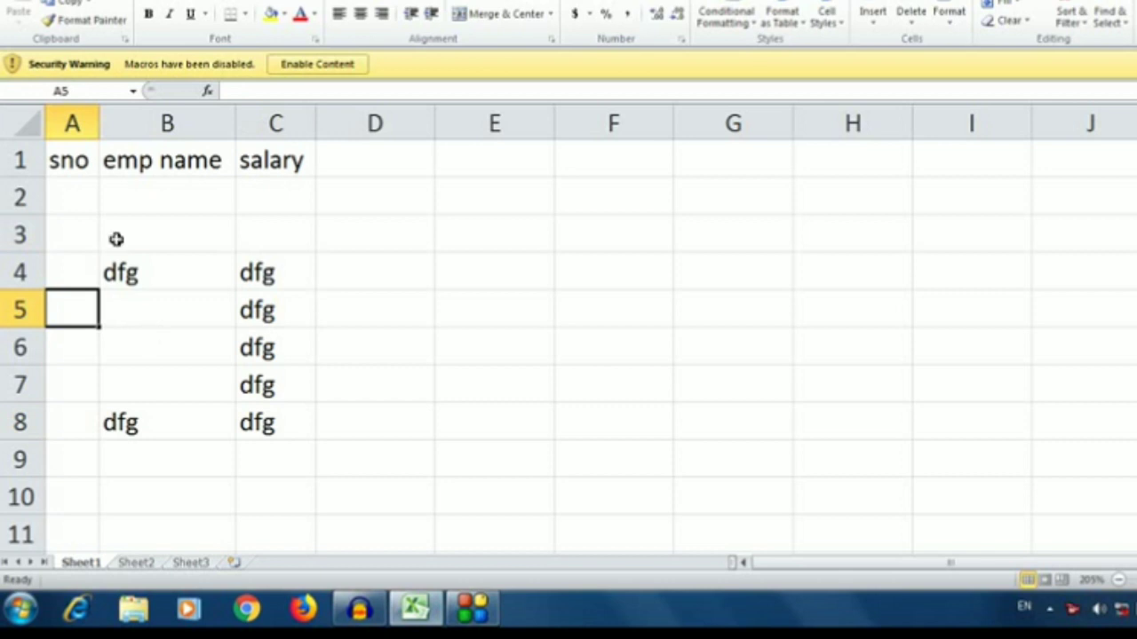
- Move through the cells back up to B2 and enable the reopened workbook's macros
key(Down)
key(Right)
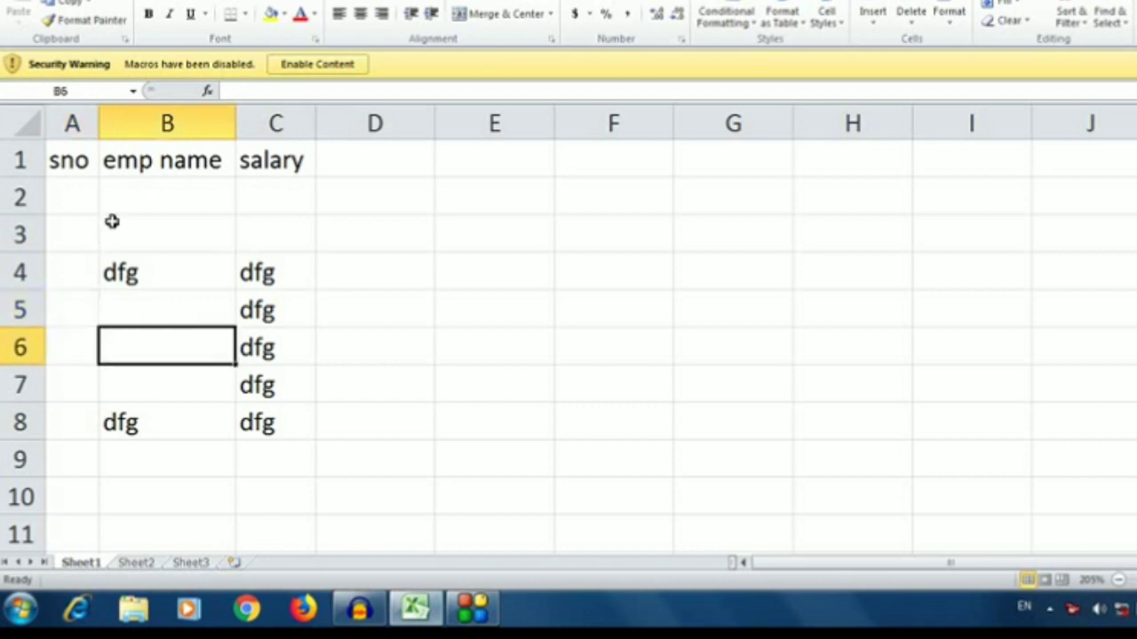
key(Up)
key(Up)
key(Up)
key(Up)
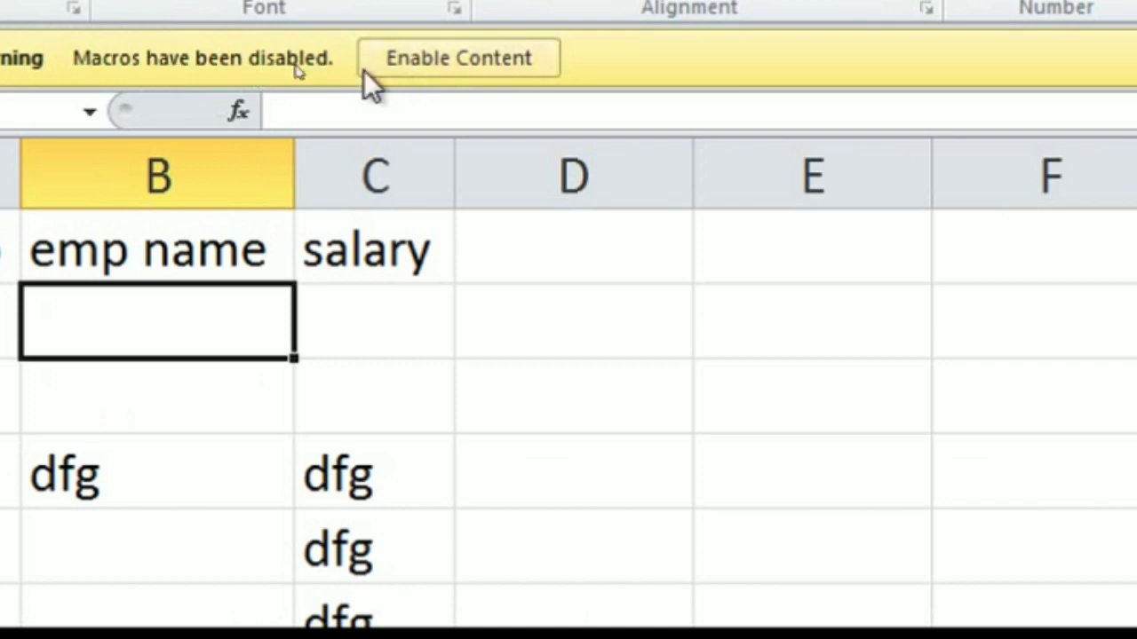
click(413, 57)
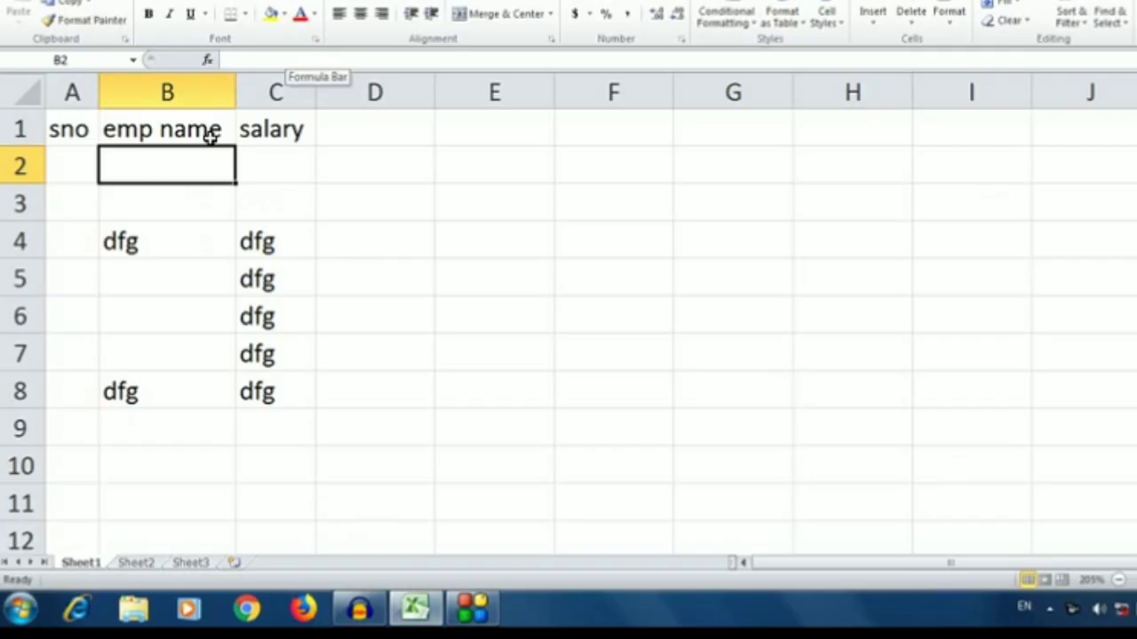
- Select several cells, including D4, D5 and D7, to trigger the column autofit macro
click(306, 203)
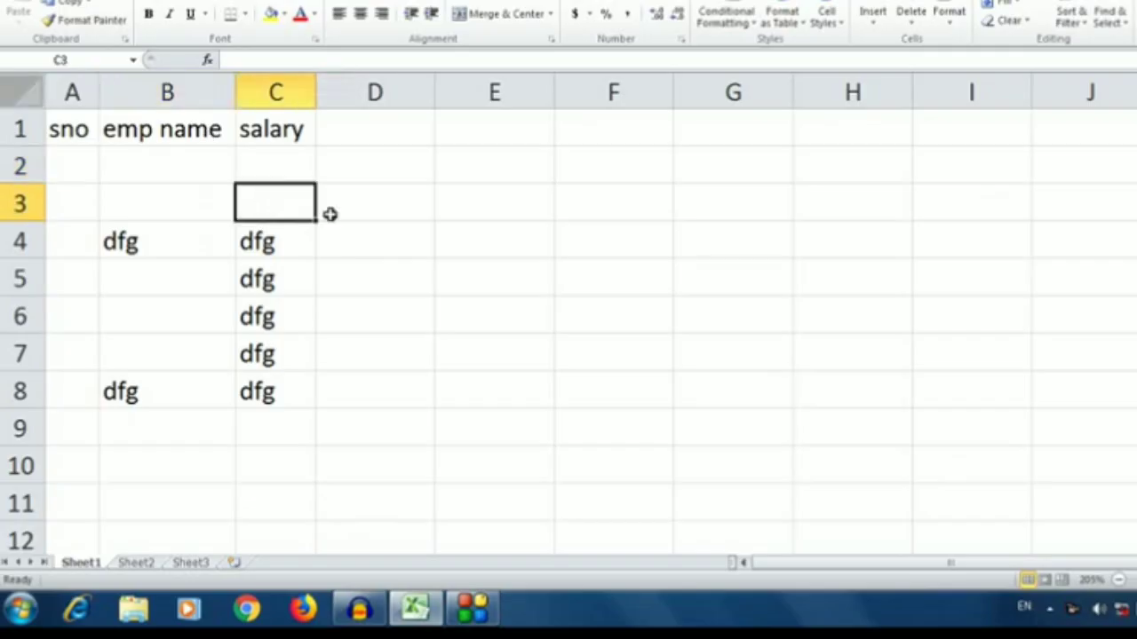
click(330, 214)
click(329, 290)
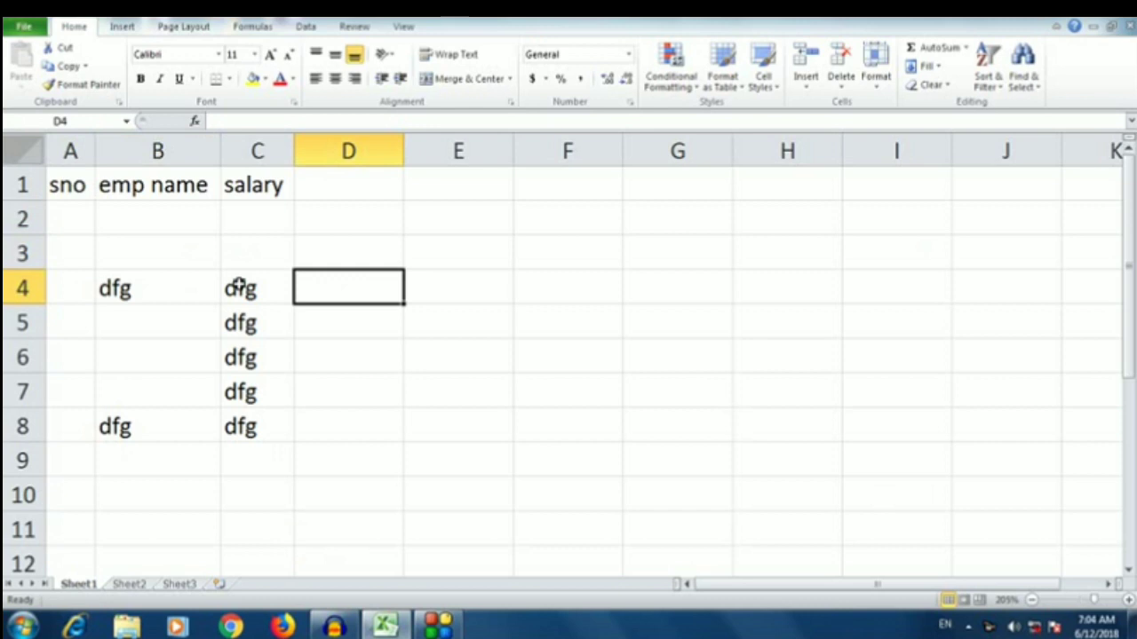
click(133, 301)
key(Down)
key(Down)
click(302, 332)
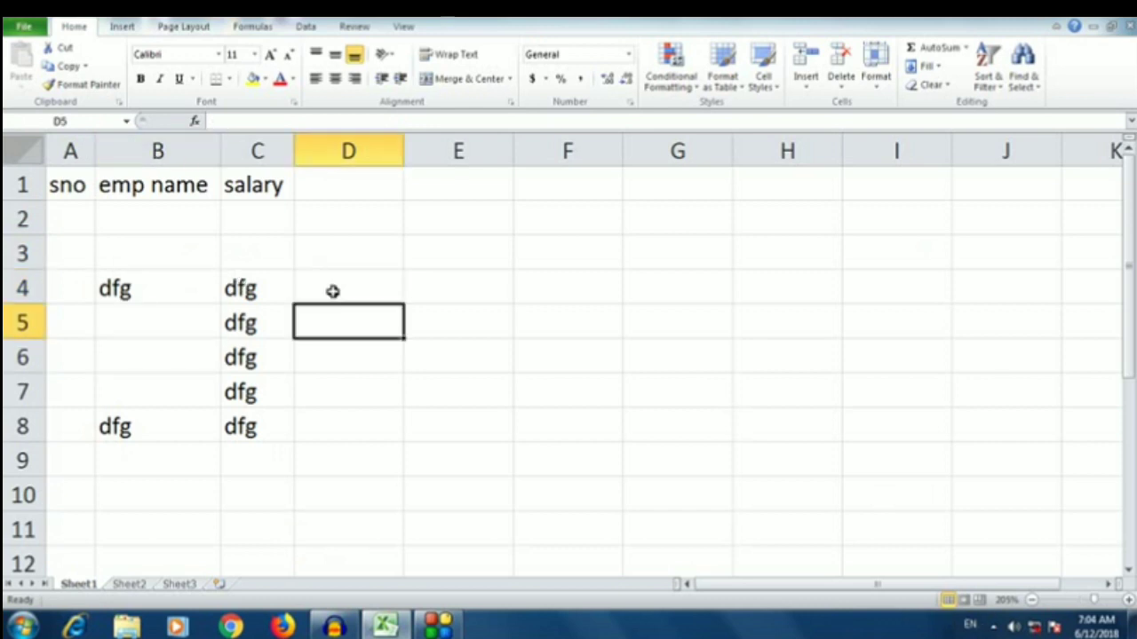
click(337, 384)
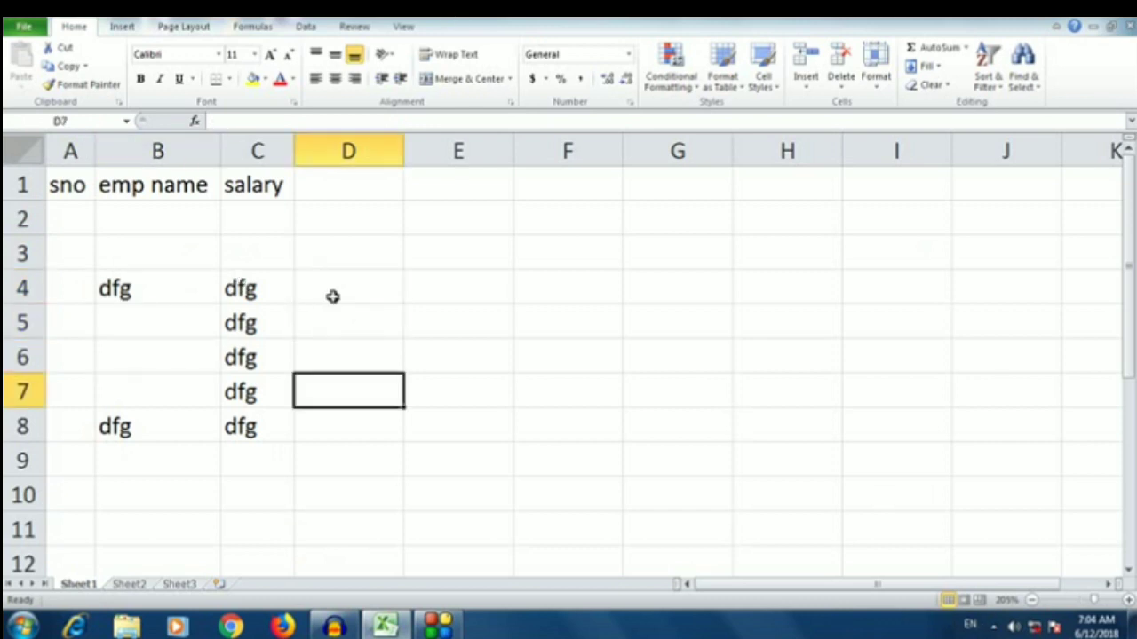
- Enter dfgdfgf into column D starting at D4 so column D autofits to it
click(333, 289)
text(dfgdfgf)
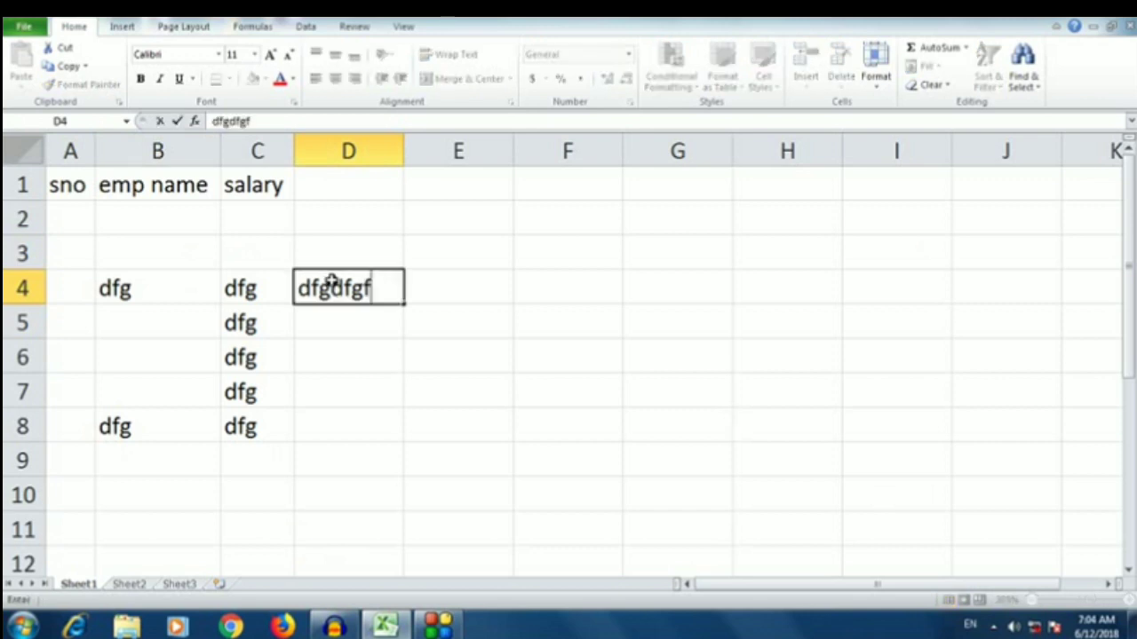
click(423, 282)
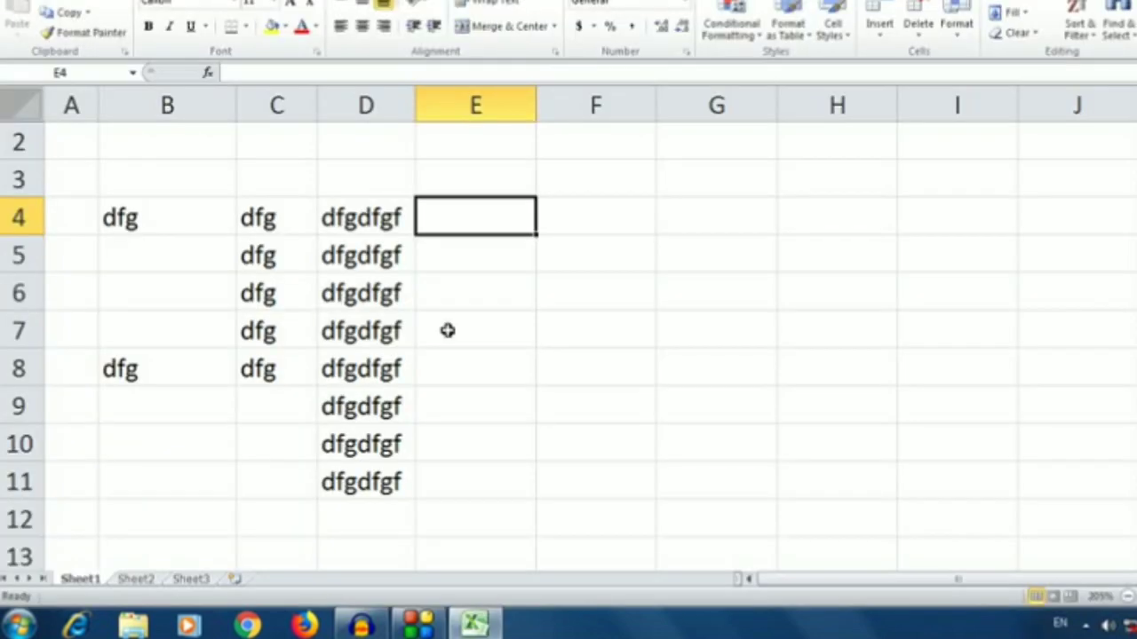
click(448, 330)
click(454, 459)
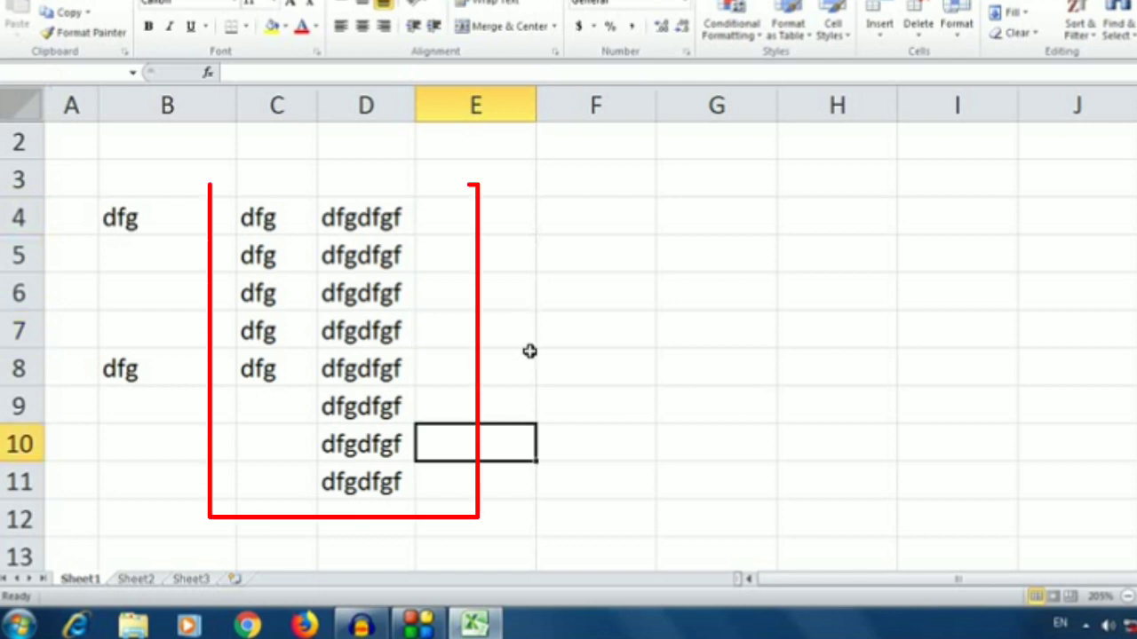
click(586, 255)
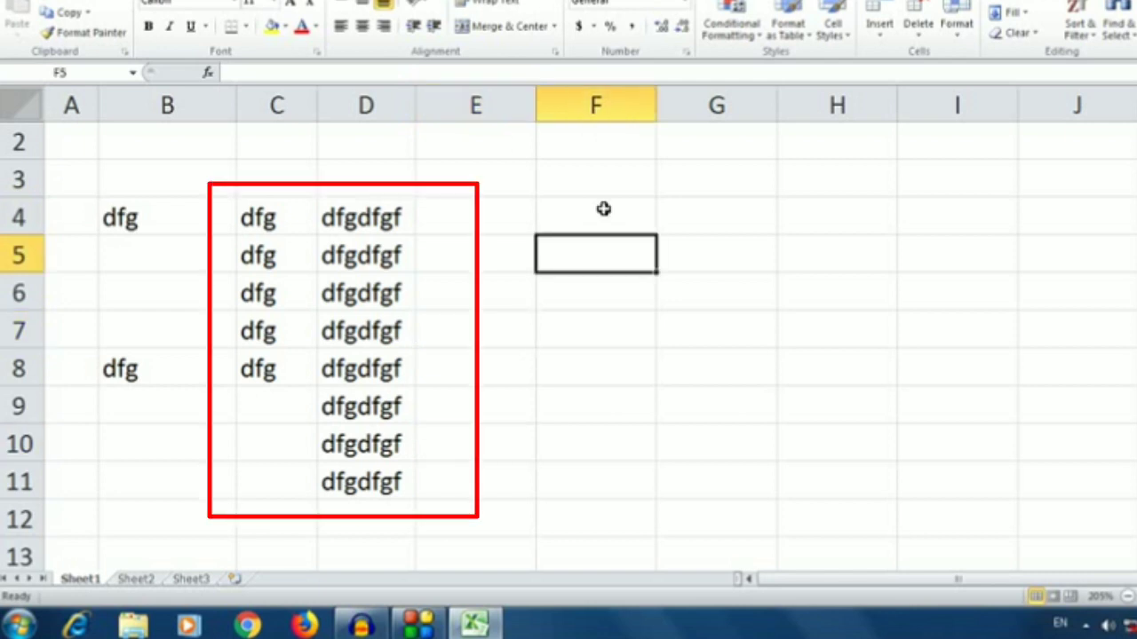
click(603, 208)
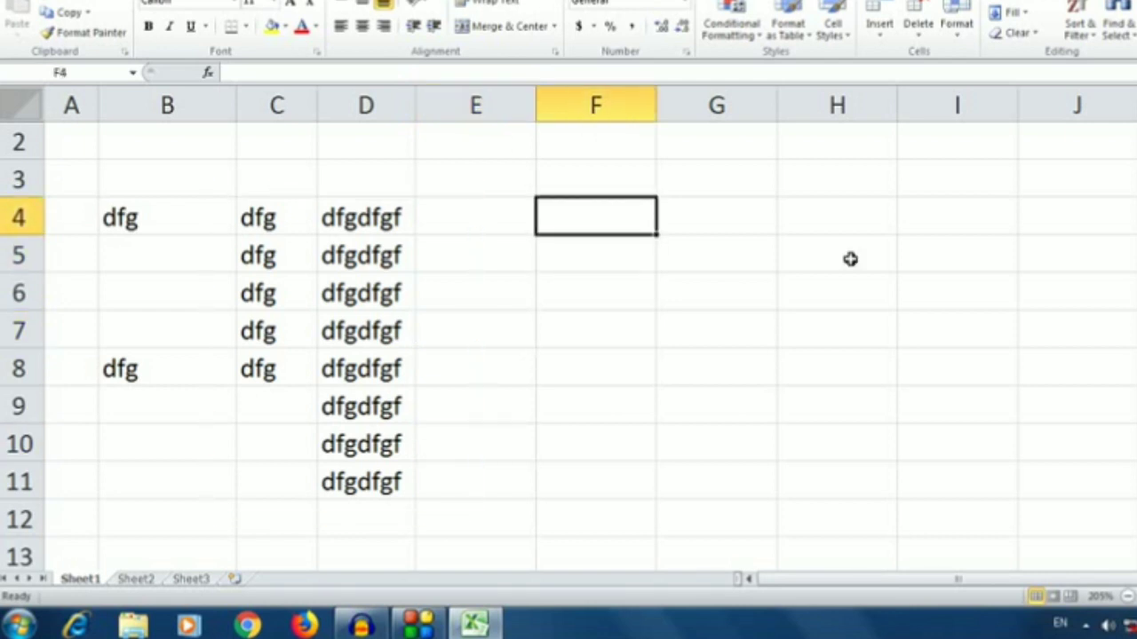